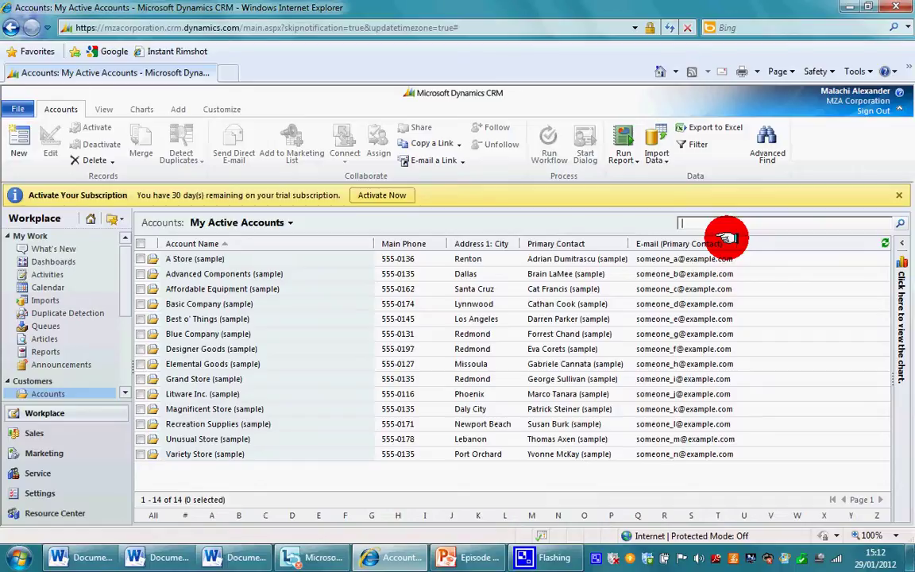
- Open the Leads list in the Sales area and start creating a new personal view for leads
left_click(50, 434)
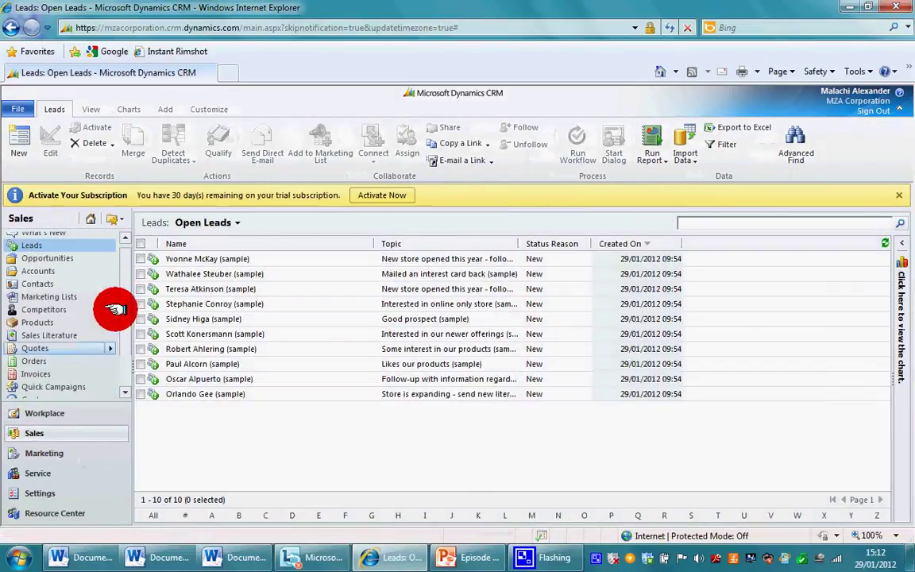
left_click(75, 245)
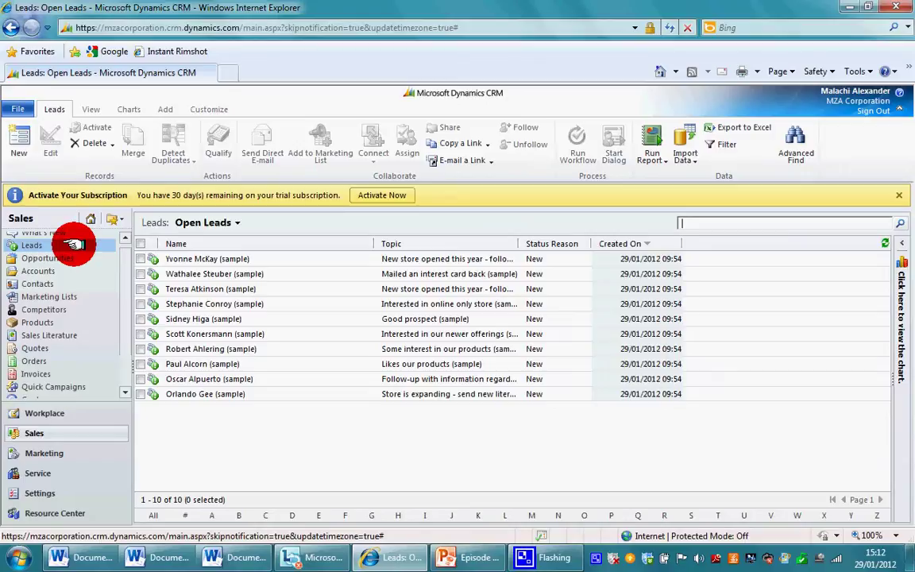
left_click(91, 112)
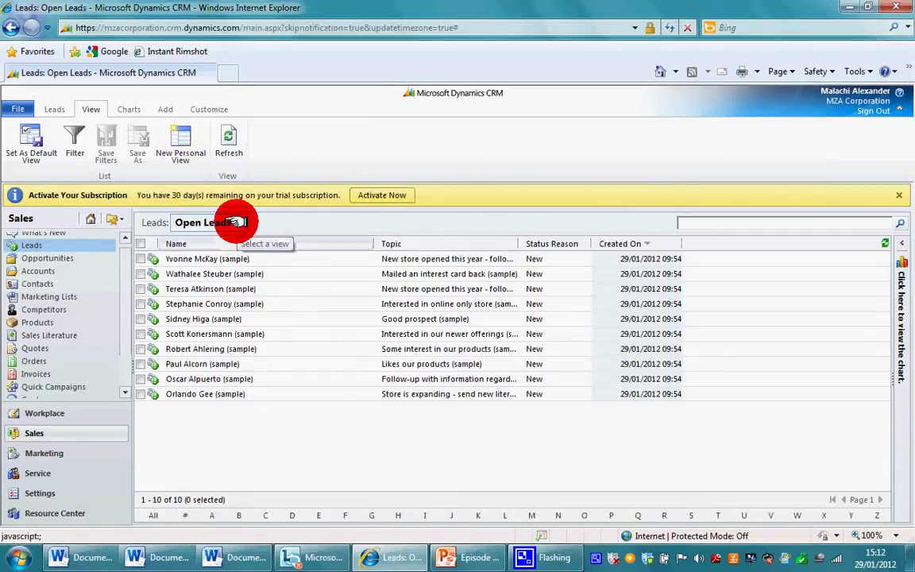
left_click(237, 224)
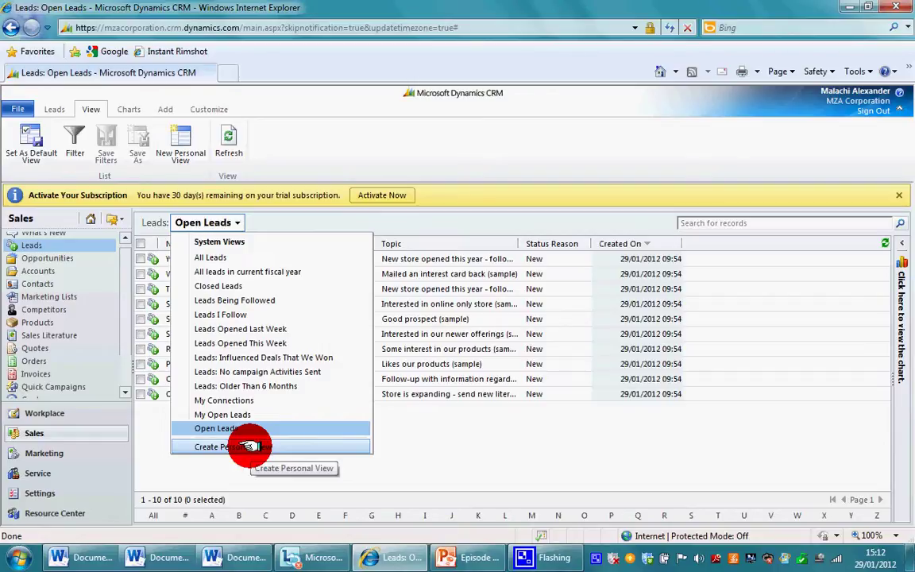
left_click(170, 142)
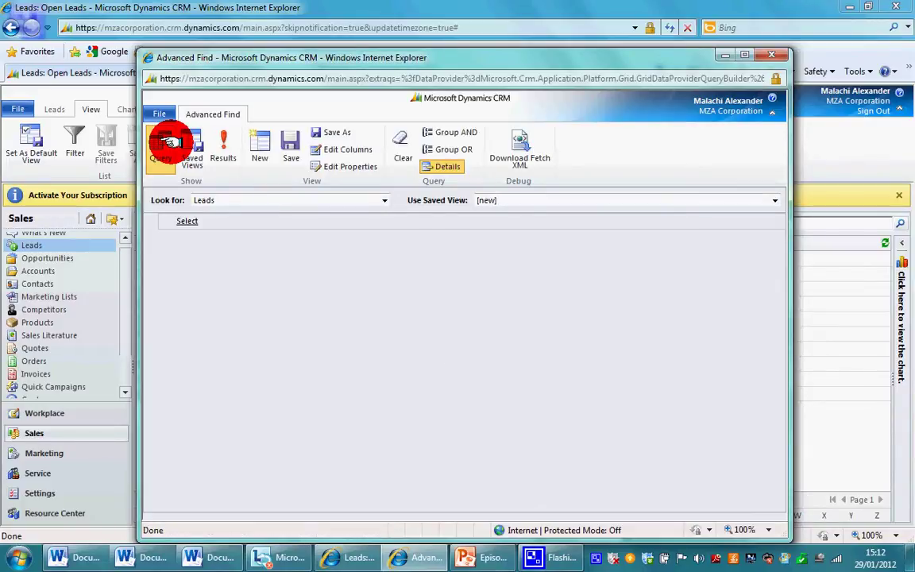
left_click_drag(409, 61, 405, 47)
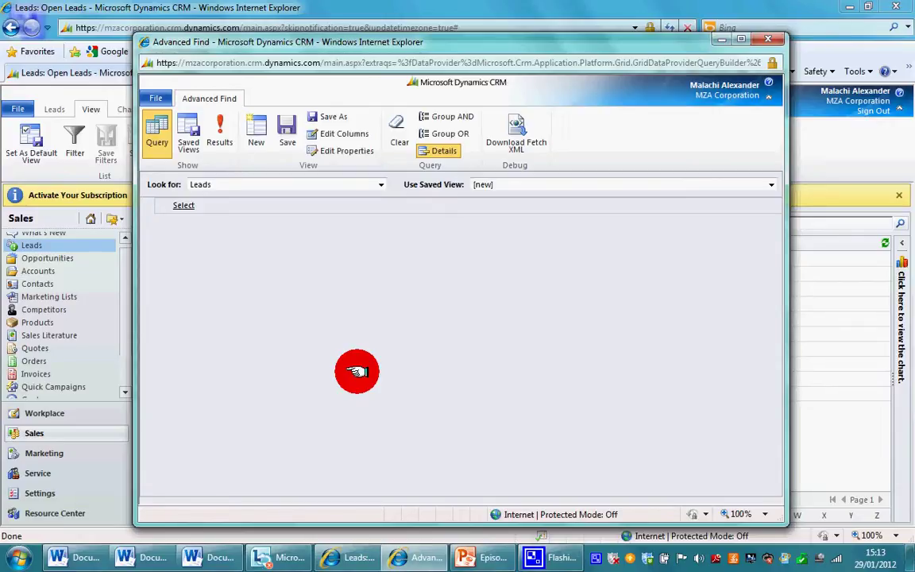
- Add a filter condition to the leads query requiring Status to equal Open
left_click(171, 206)
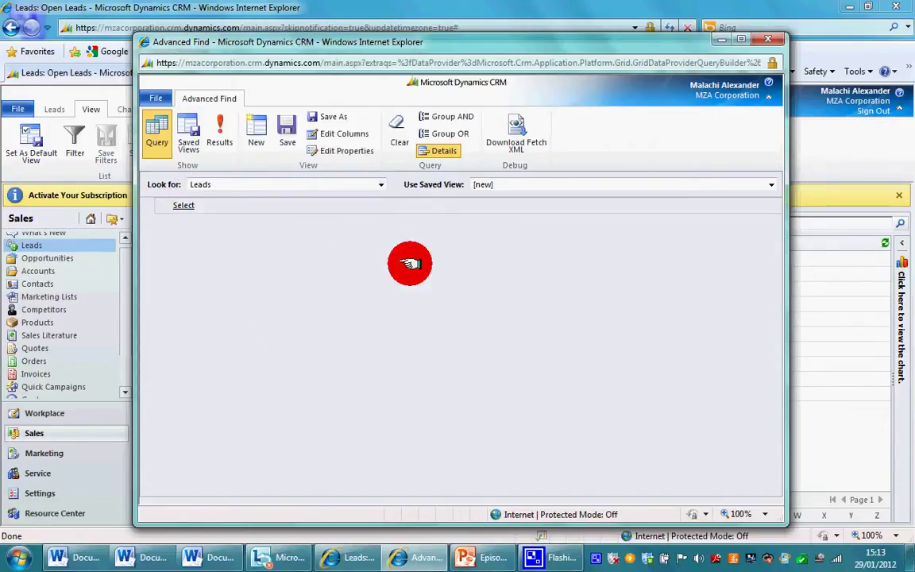
left_click(378, 206)
left_click_drag(376, 240, 380, 364)
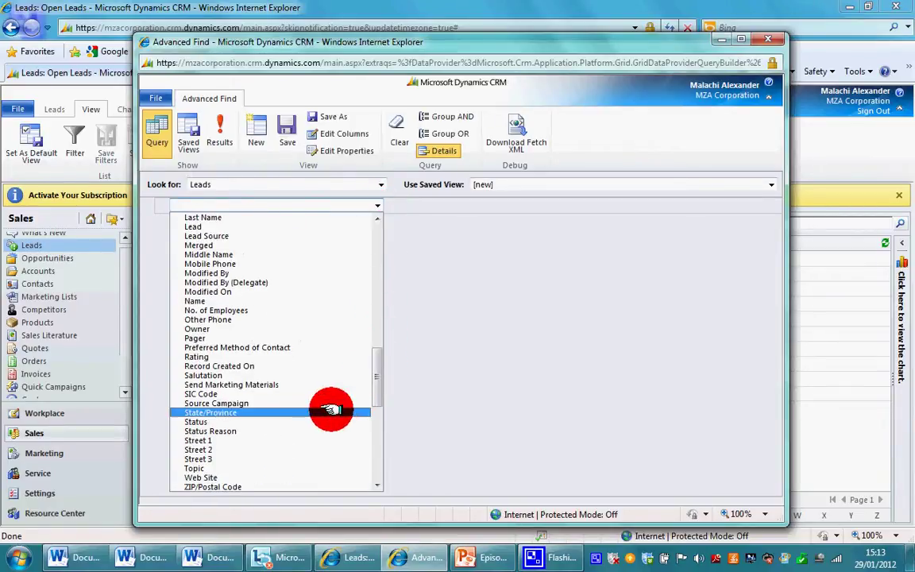
left_click(328, 422)
mouse_move(433, 208)
left_click(477, 204)
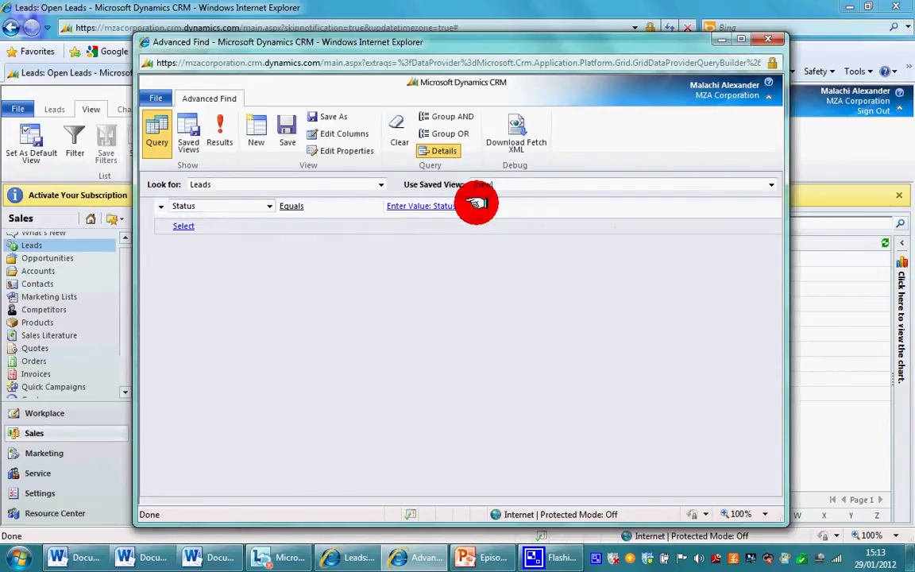
double_click(333, 297)
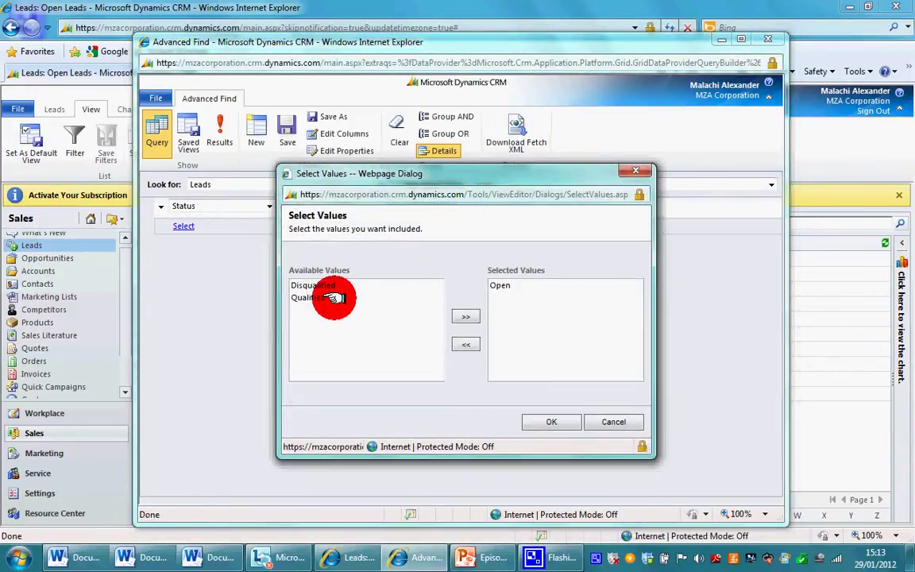
left_click(530, 420)
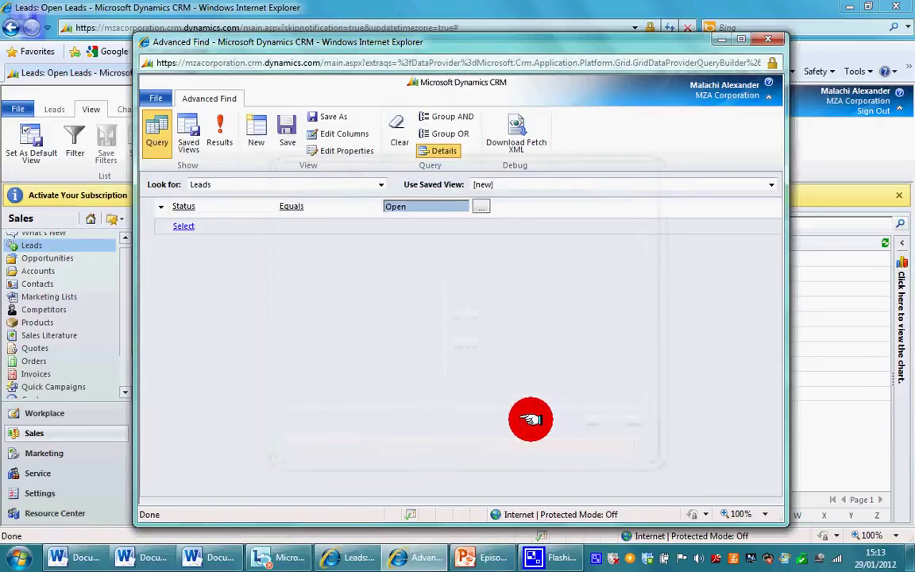
- Add a second filter condition that limits Created On to Last Week
left_click(294, 228)
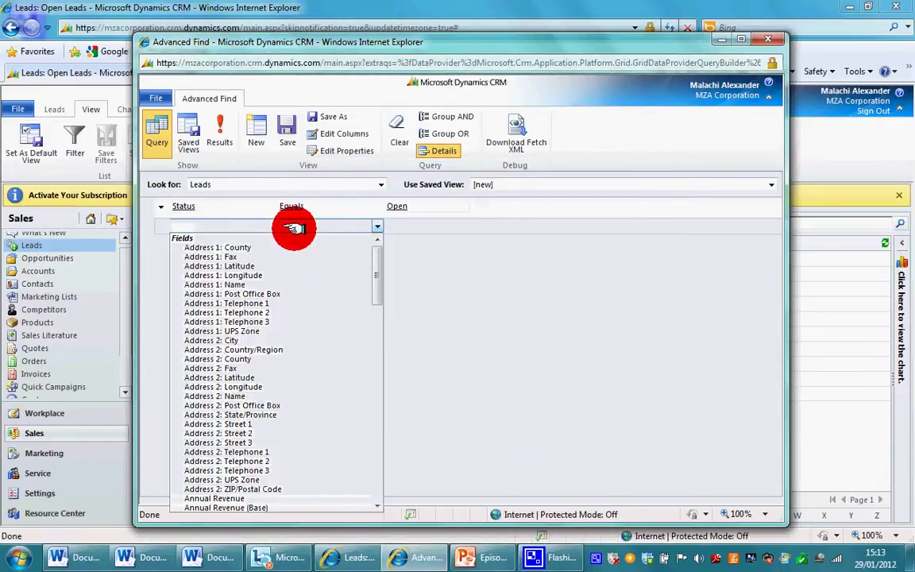
scroll(369, 286, "down", 6)
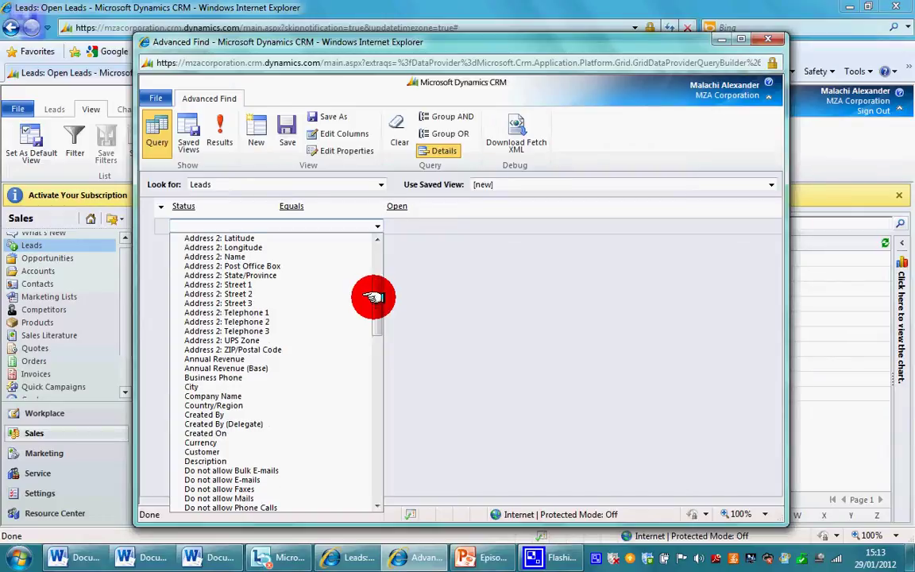
left_click(327, 433)
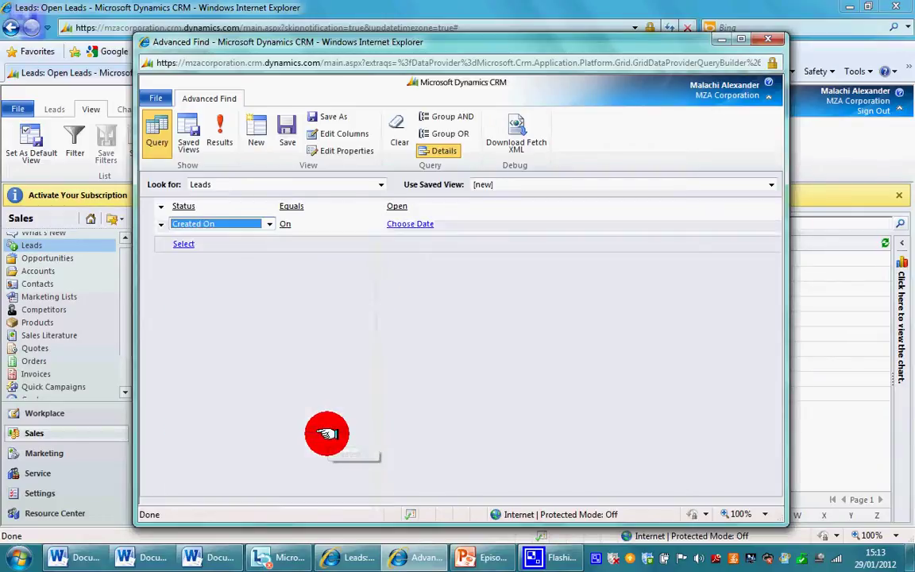
left_click(373, 226)
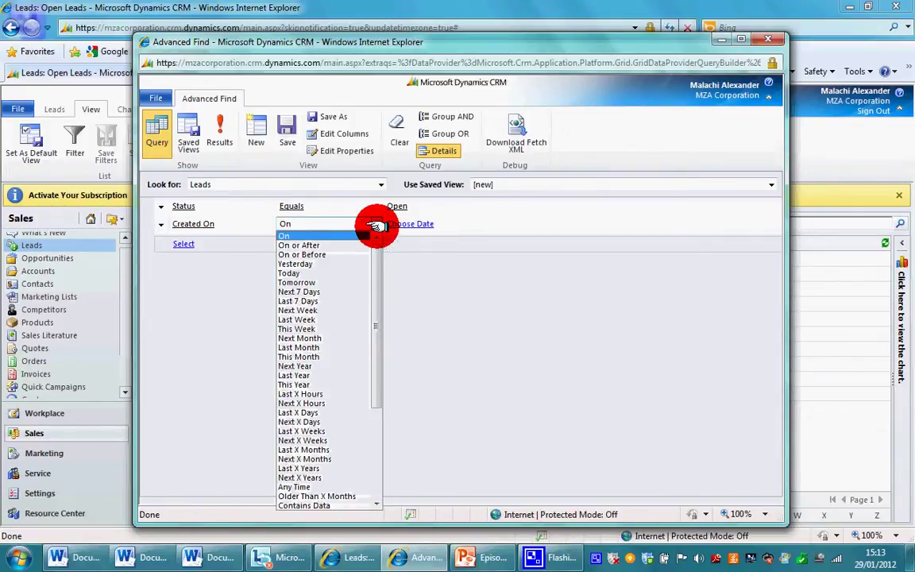
left_click_drag(376, 246, 376, 259)
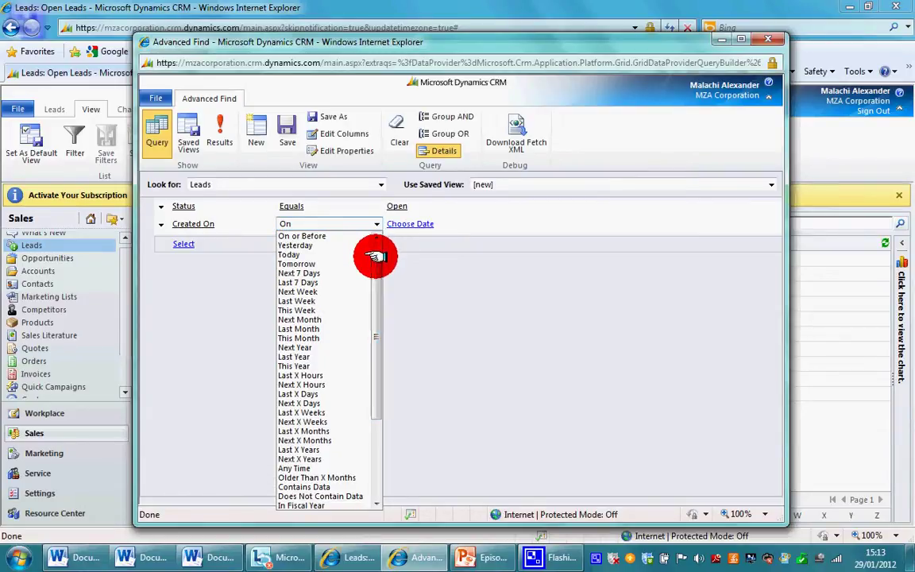
left_click(346, 300)
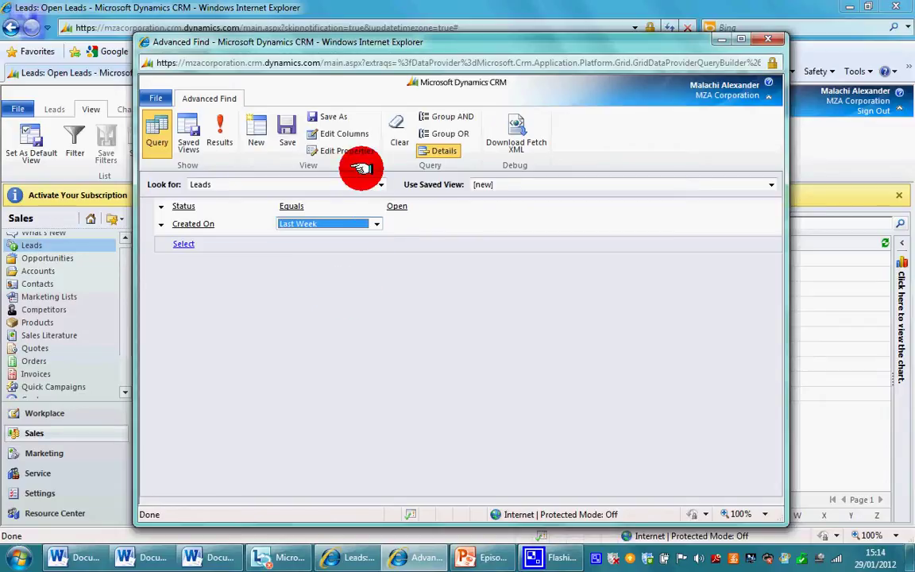
- Add the E-mail, Street 1 and ZIP/Postal Code columns to the view after Business Phone
left_click(352, 133)
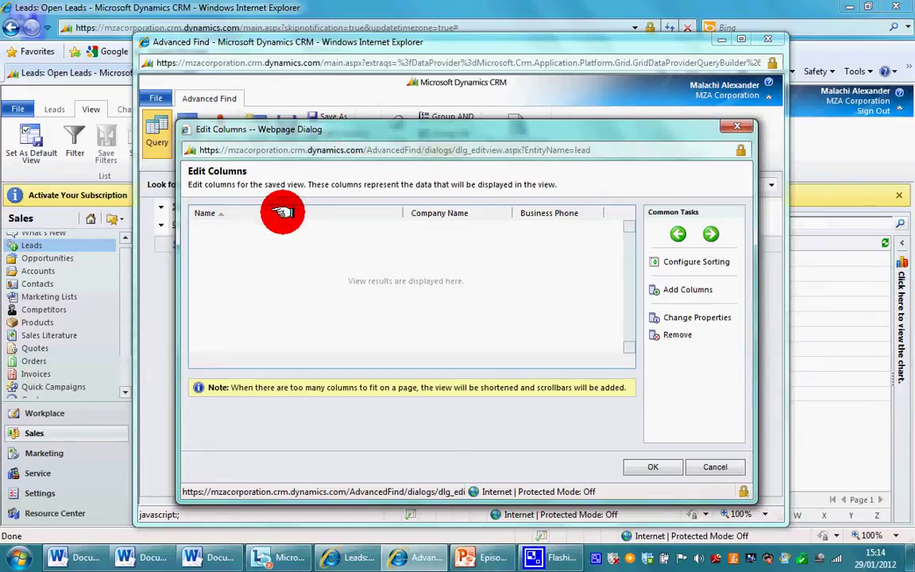
left_click_drag(279, 214, 526, 213)
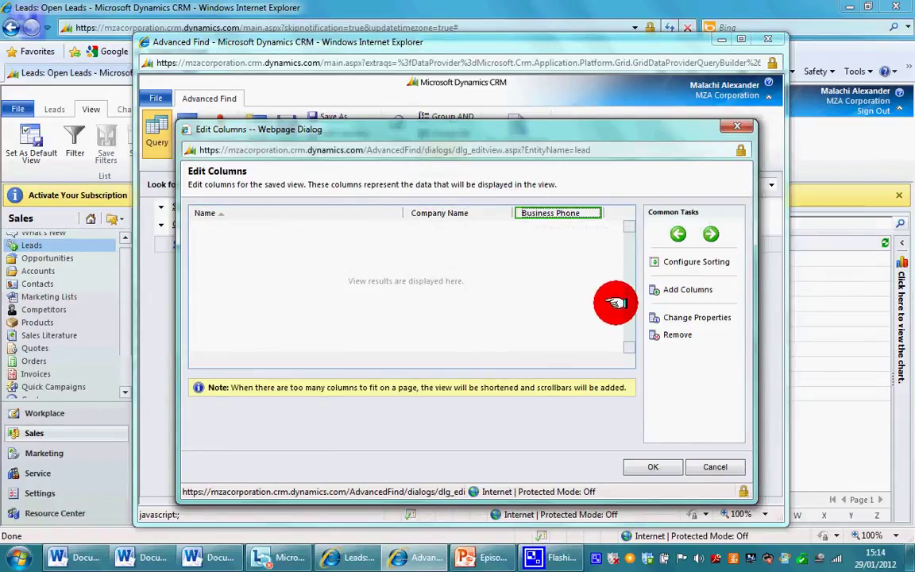
left_click(662, 290)
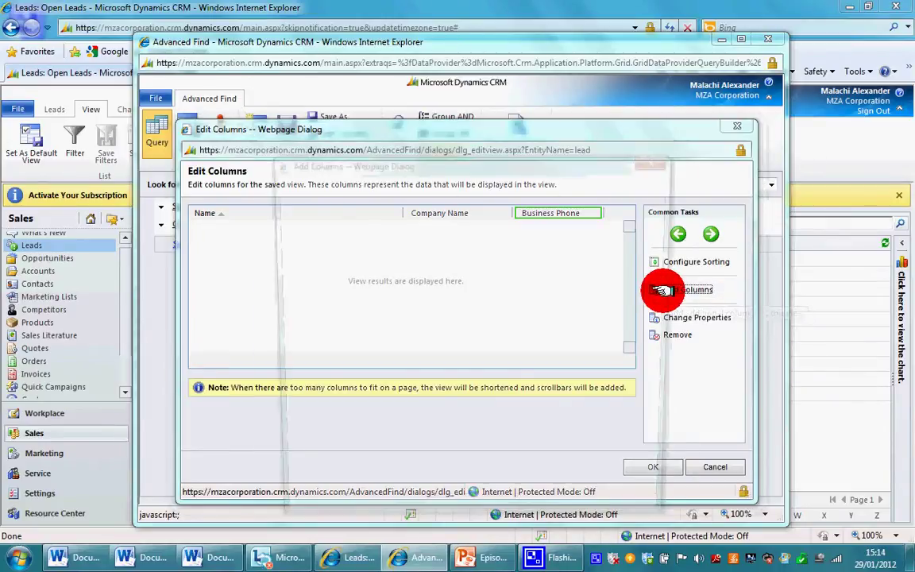
left_click_drag(618, 159, 541, 126)
left_click_drag(594, 247, 595, 325)
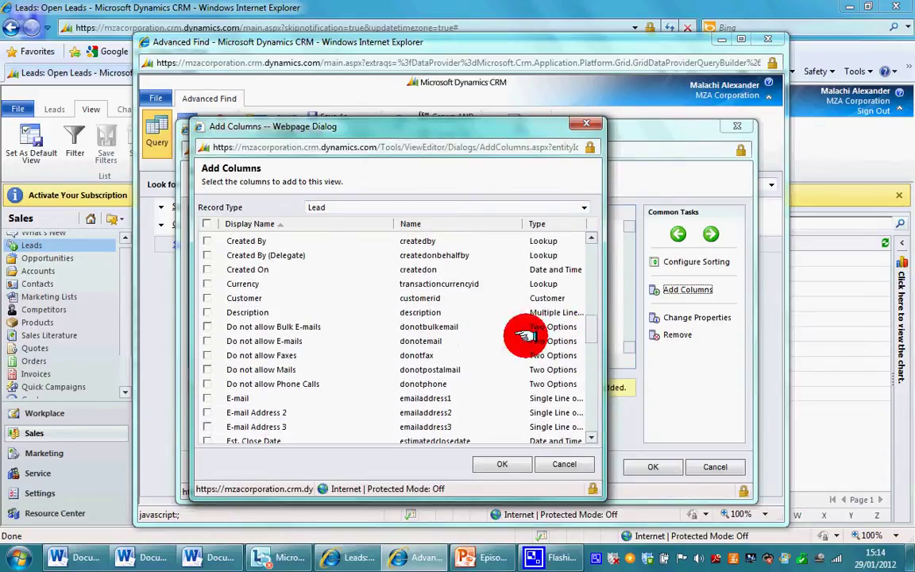
left_click(207, 397)
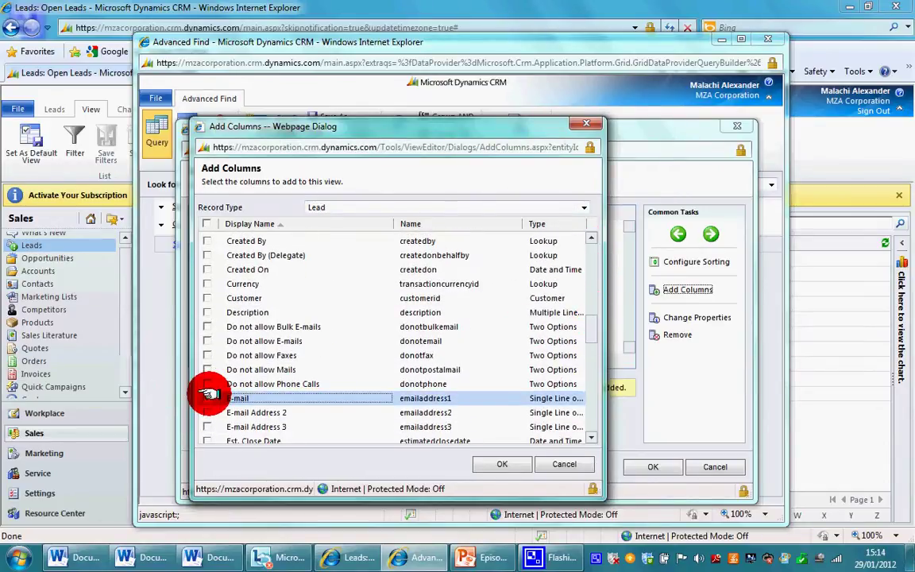
left_click_drag(590, 330, 586, 258)
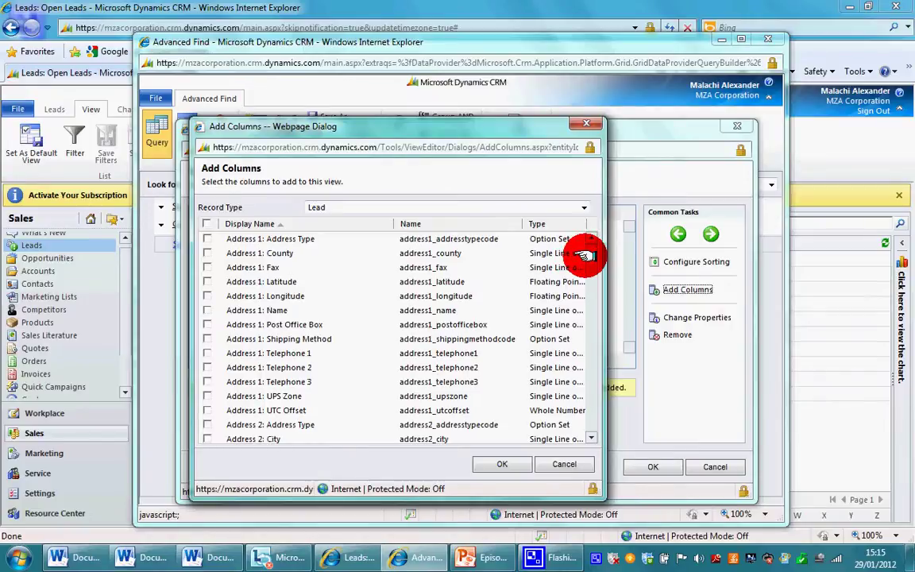
left_click_drag(585, 256, 594, 385)
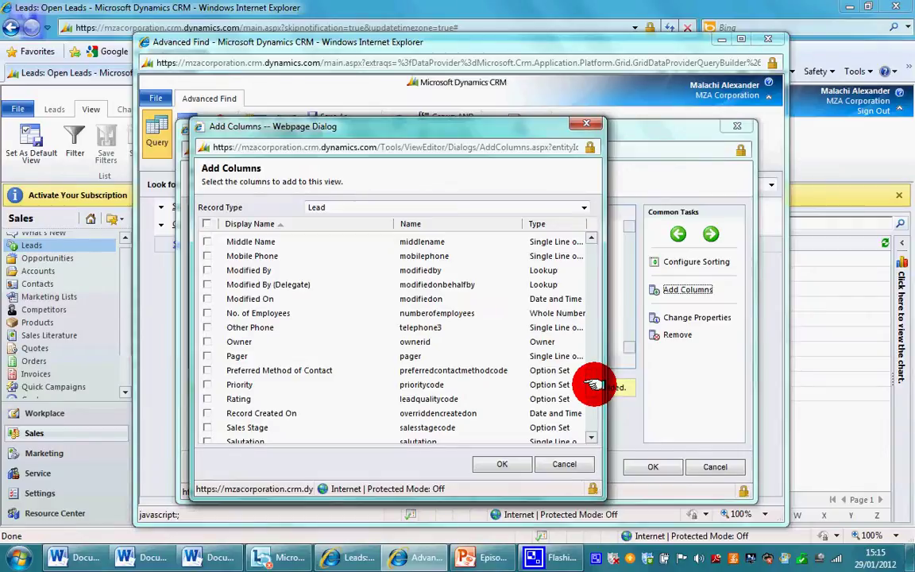
left_click_drag(595, 386, 597, 419)
left_click(208, 436)
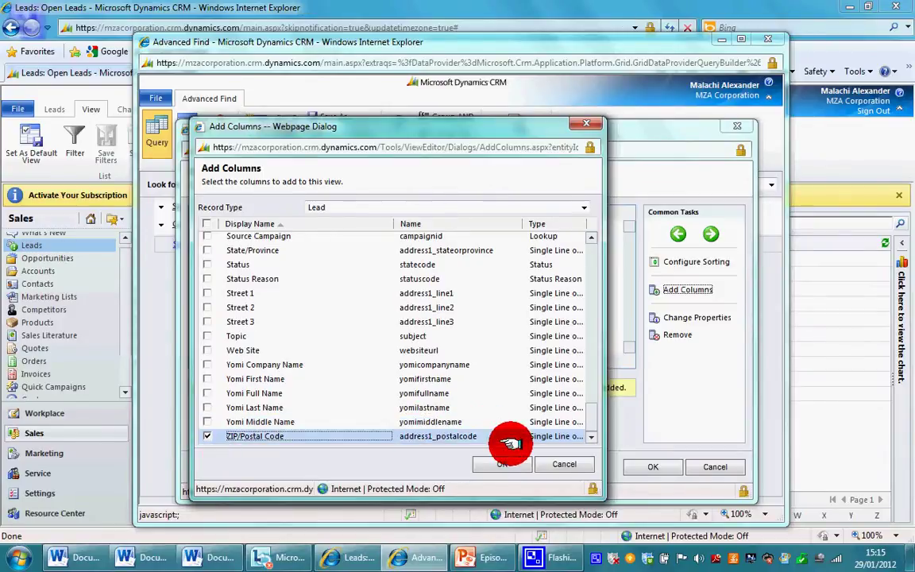
left_click(207, 293)
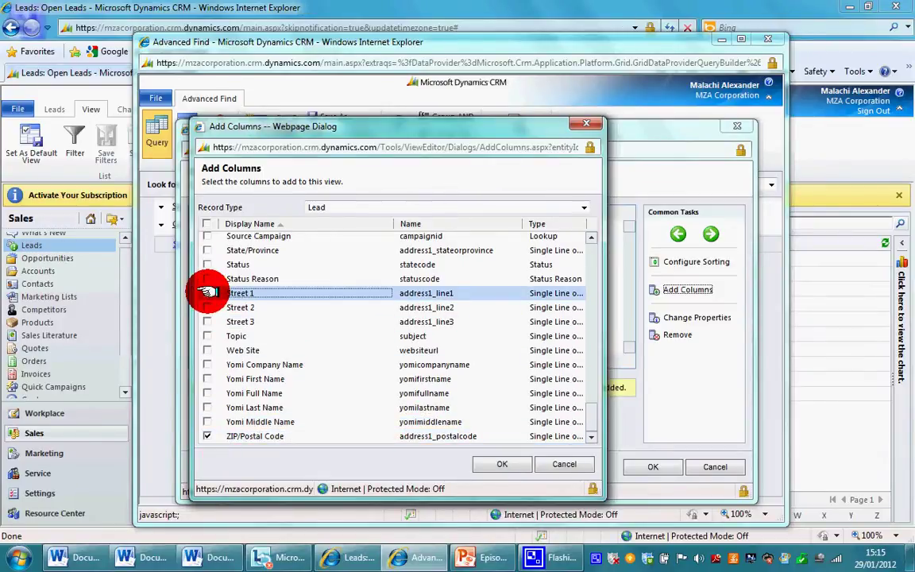
left_click(502, 464)
- Move the Street 1 column one place forward so it sits between Business Phone and E-mail
left_click_drag(432, 355, 600, 358)
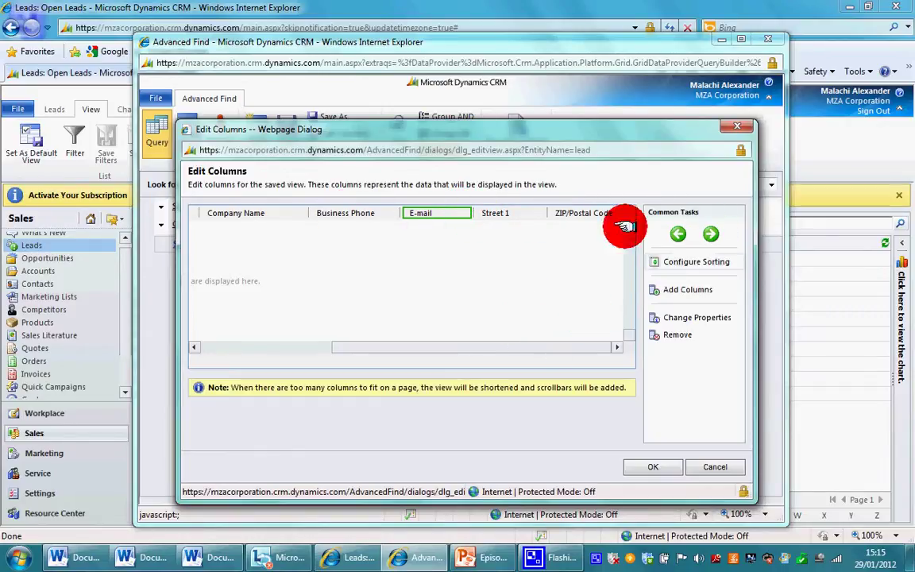
left_click(537, 215)
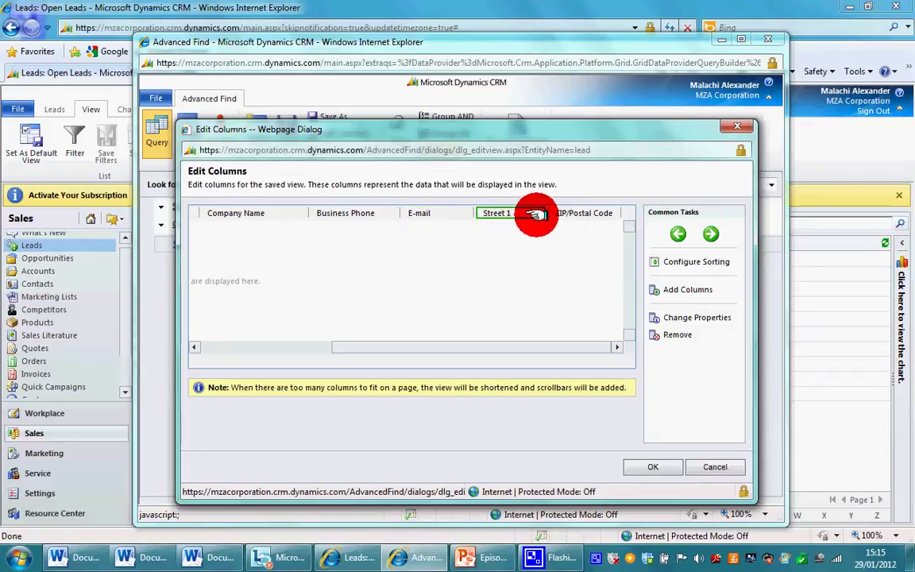
left_click(675, 234)
left_click_drag(583, 349, 381, 336)
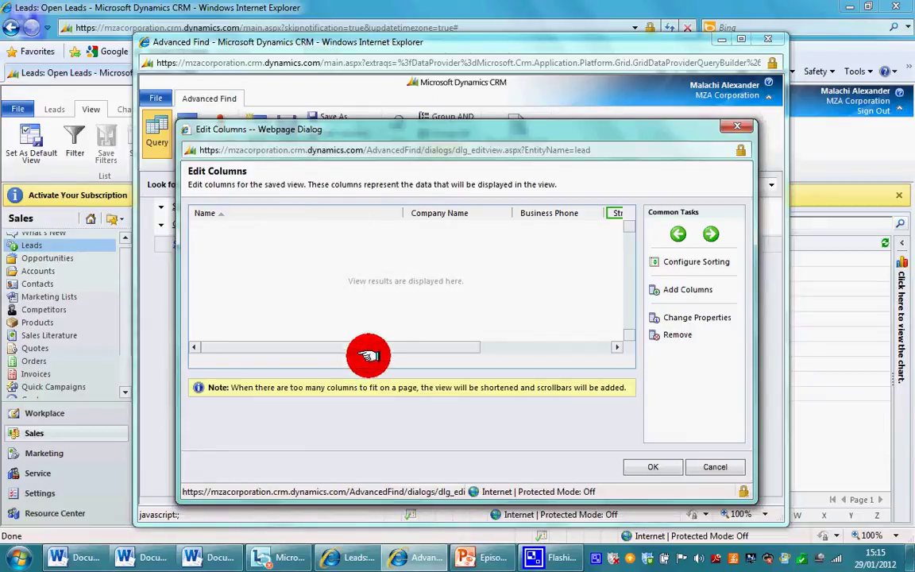
- Move the ZIP/Postal Code column ahead of E-mail, directly after Street 1
left_click_drag(351, 348, 519, 341)
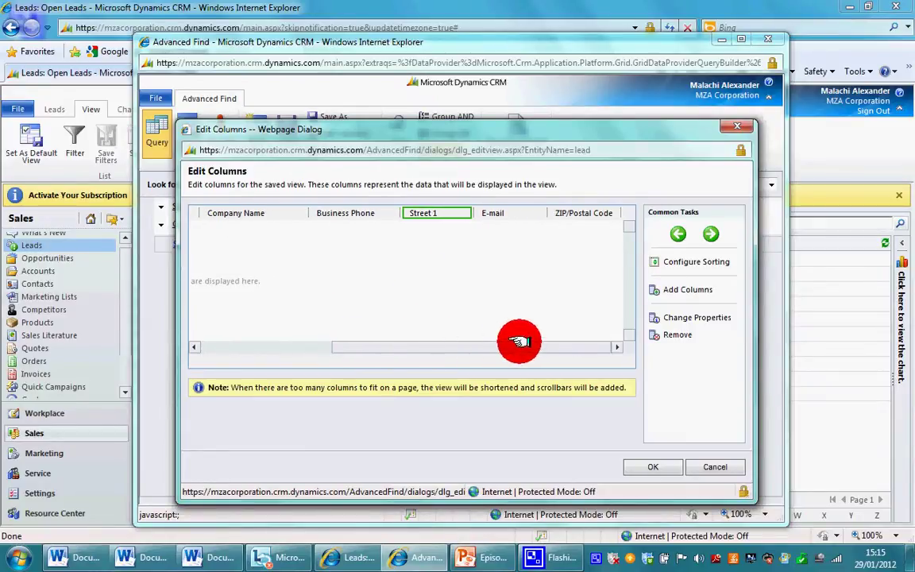
left_click(508, 213)
left_click(588, 213)
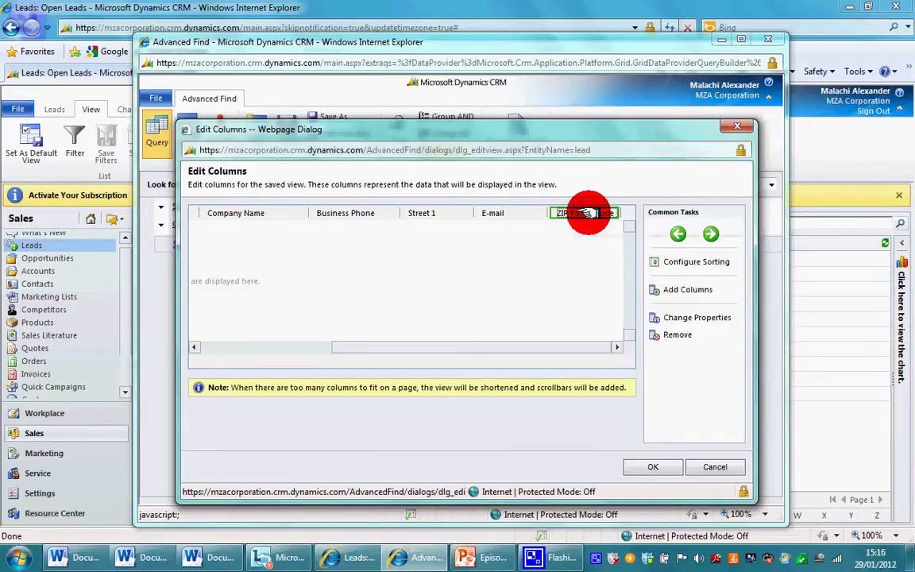
left_click(675, 232)
left_click_drag(541, 347, 557, 323)
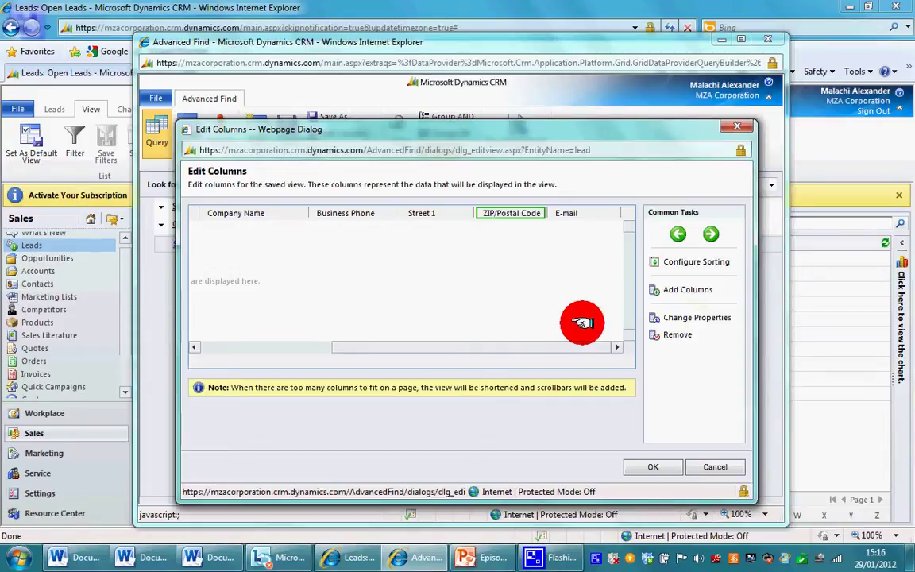
- Add the Owner column to the view directly after E-mail and confirm the column layout
left_click(584, 212)
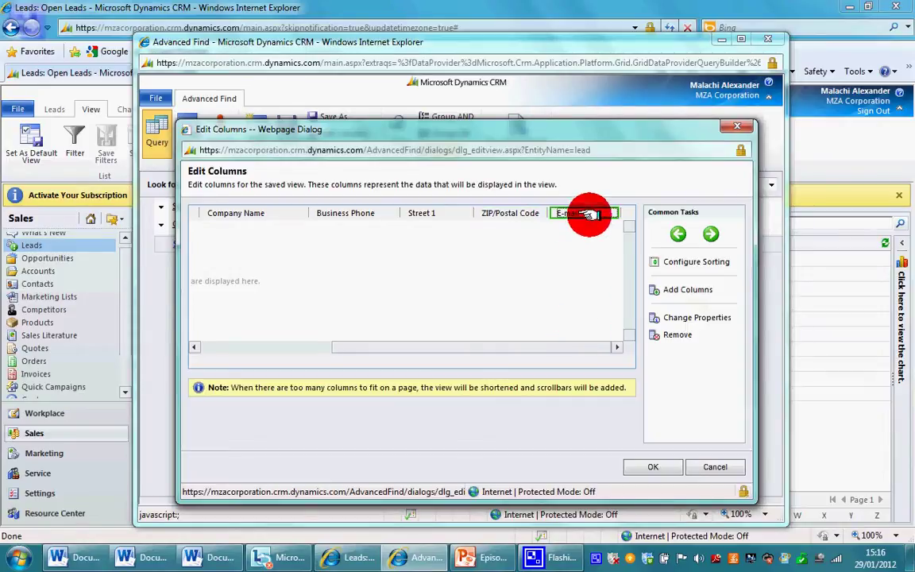
left_click(660, 288)
left_click_drag(668, 296, 668, 409)
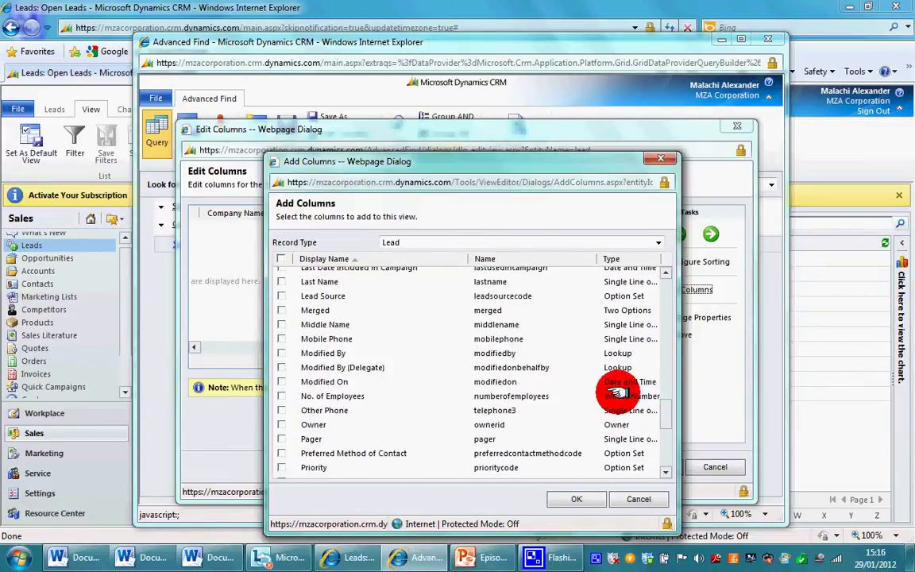
left_click(281, 424)
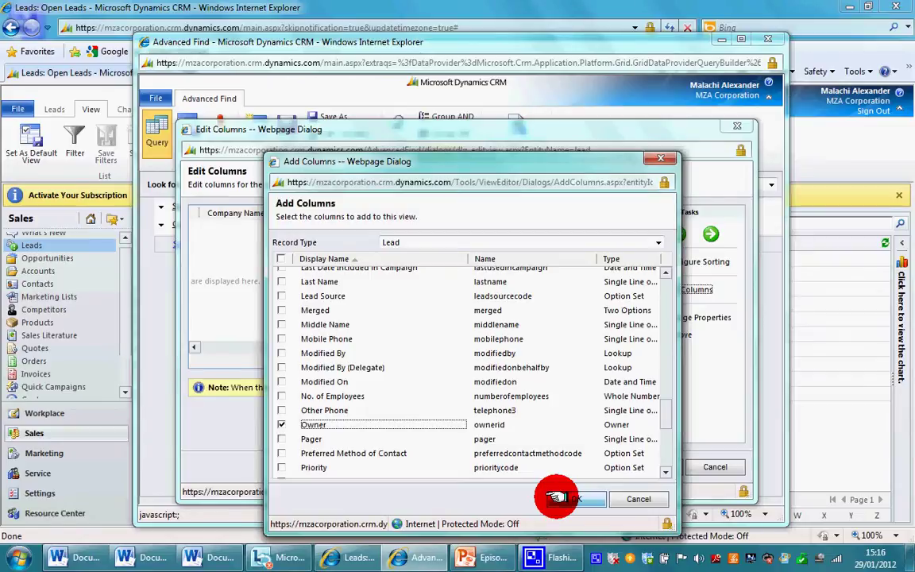
left_click(558, 498)
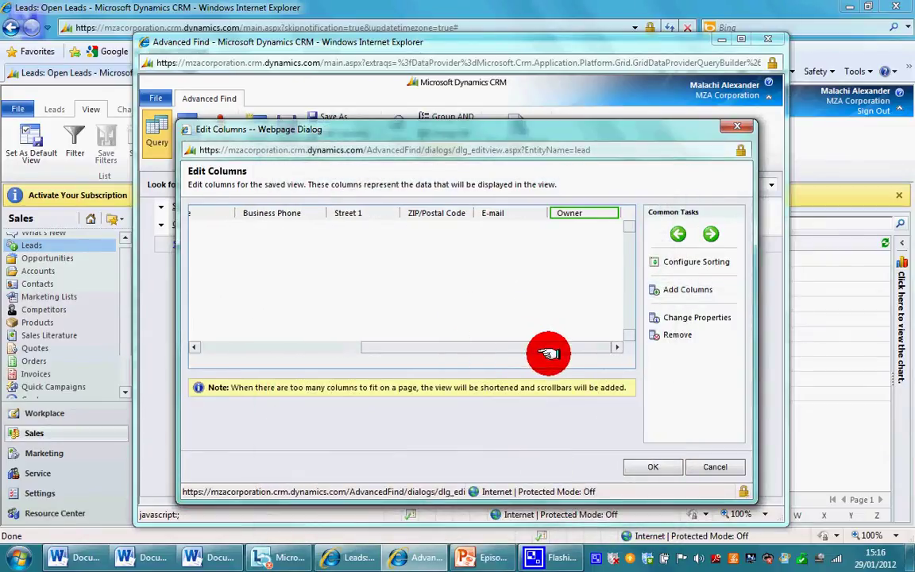
left_click(629, 465)
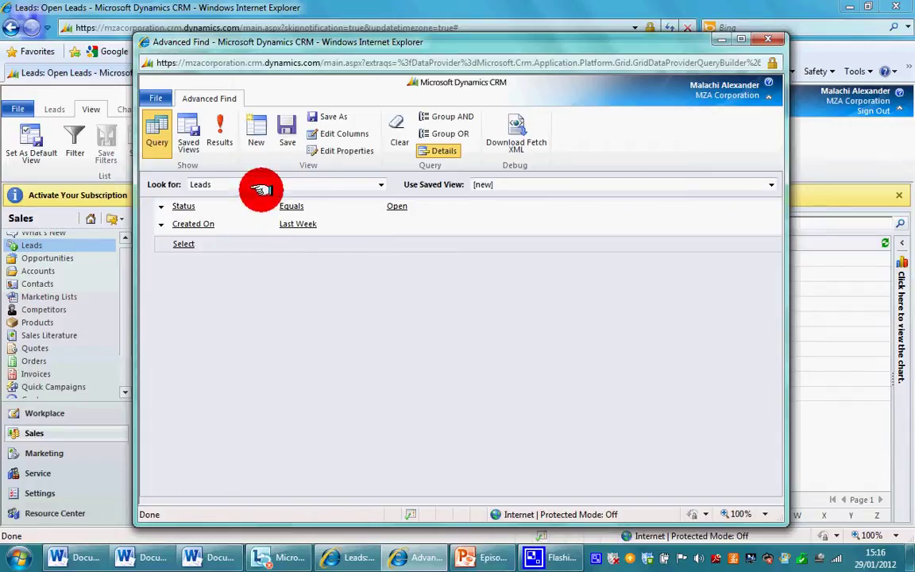
- Save the query as a personal view named "Leads created last week"
left_click(293, 246)
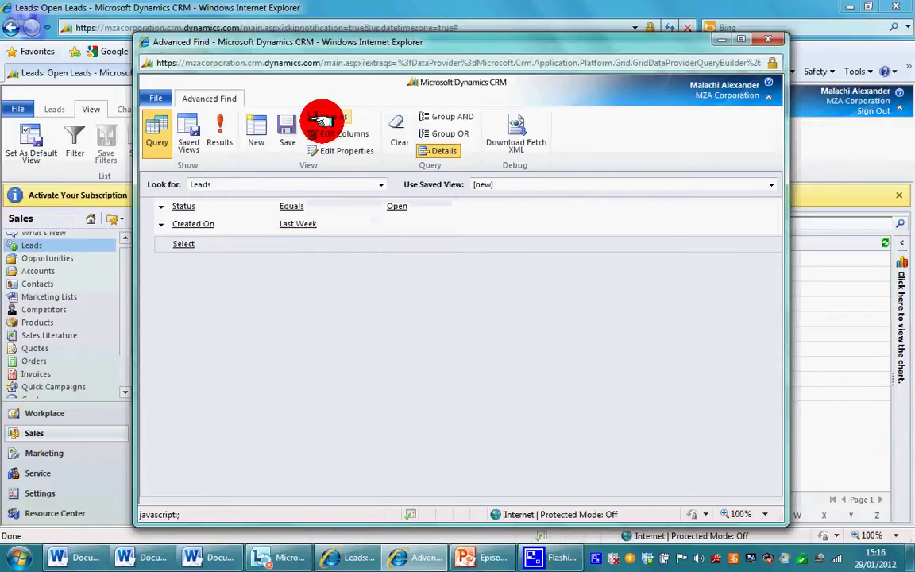
left_click(324, 118)
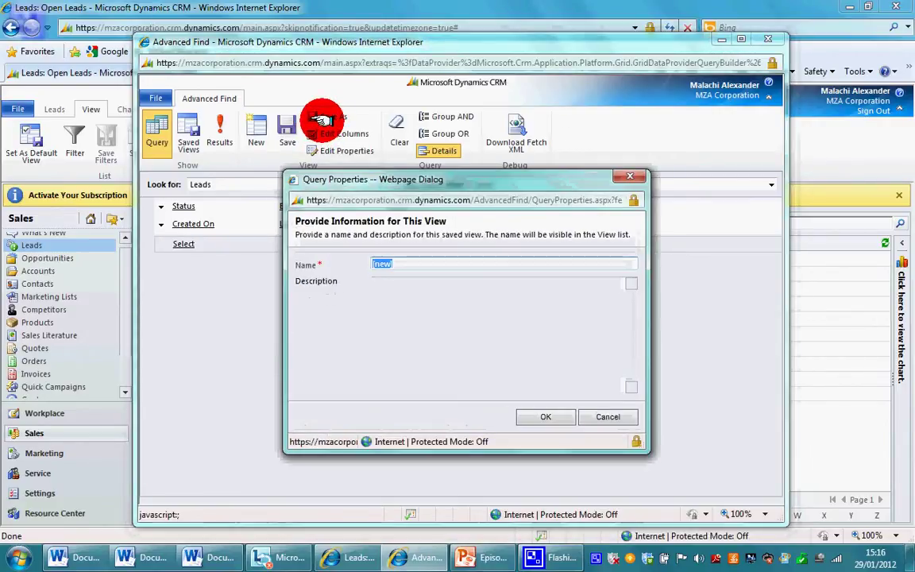
key("BackSpace")
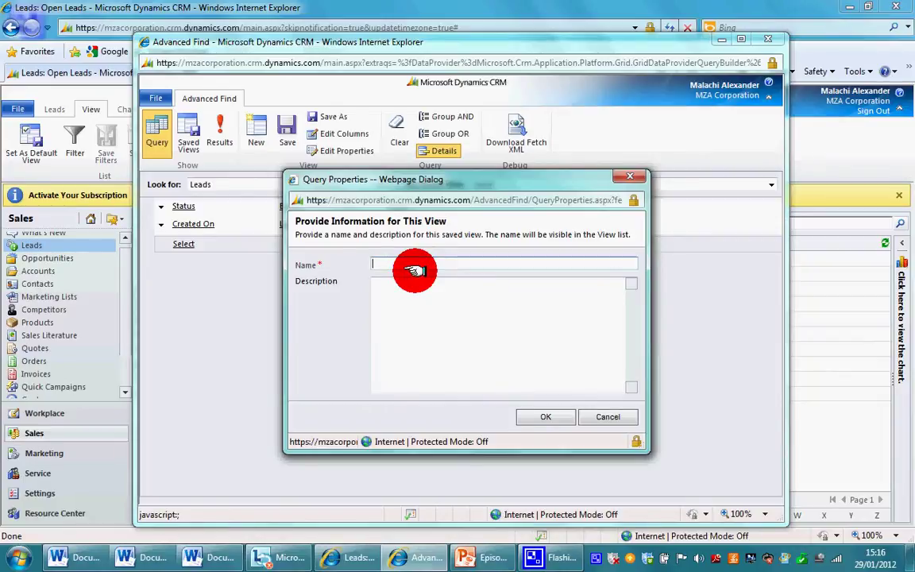
type("Lea")
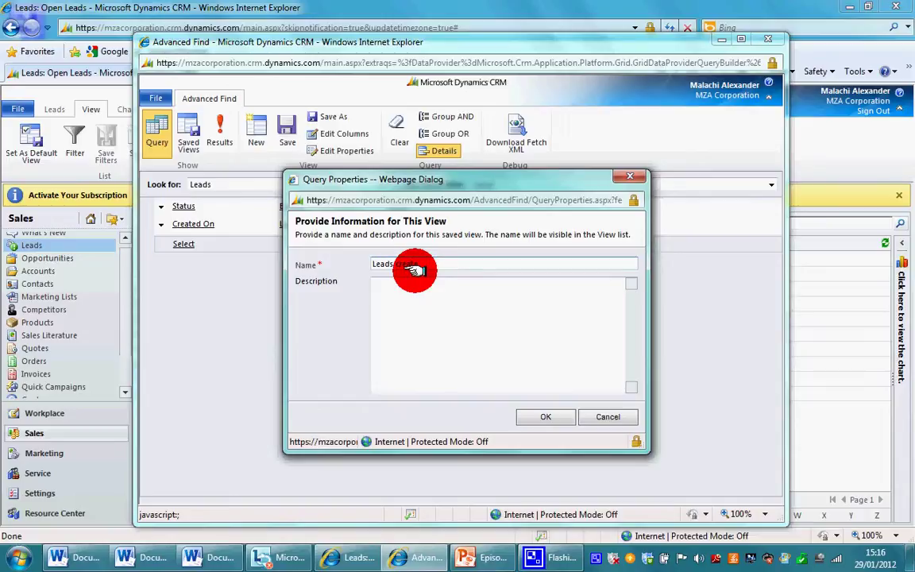
type("ds created last week")
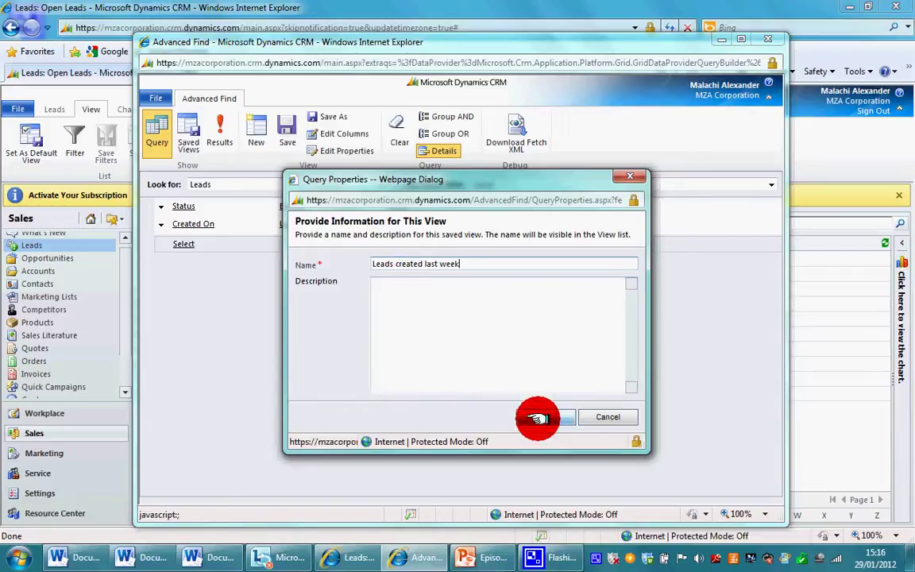
left_click(544, 419)
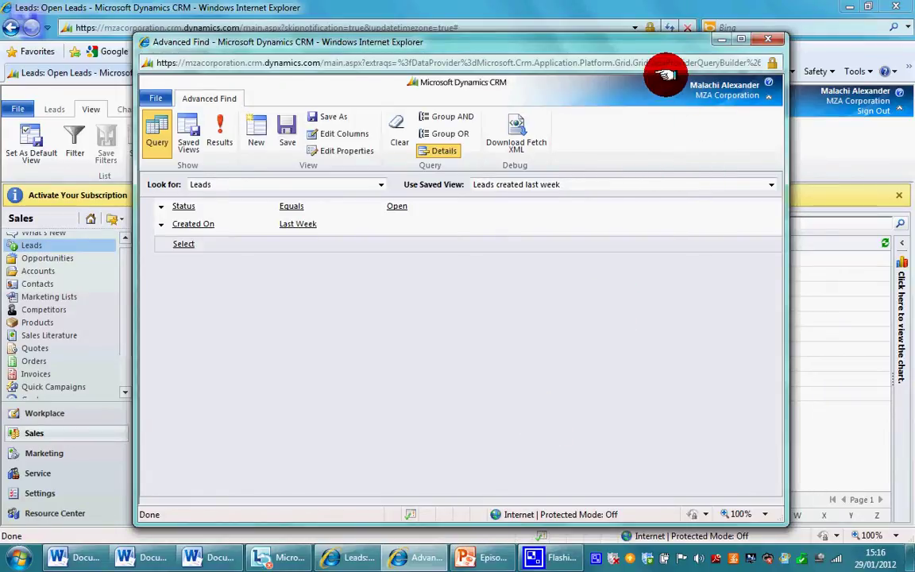
- Close the query window, then reload CRM and display the leads with the personal view "Leads created last week"
left_click_drag(685, 50, 676, 46)
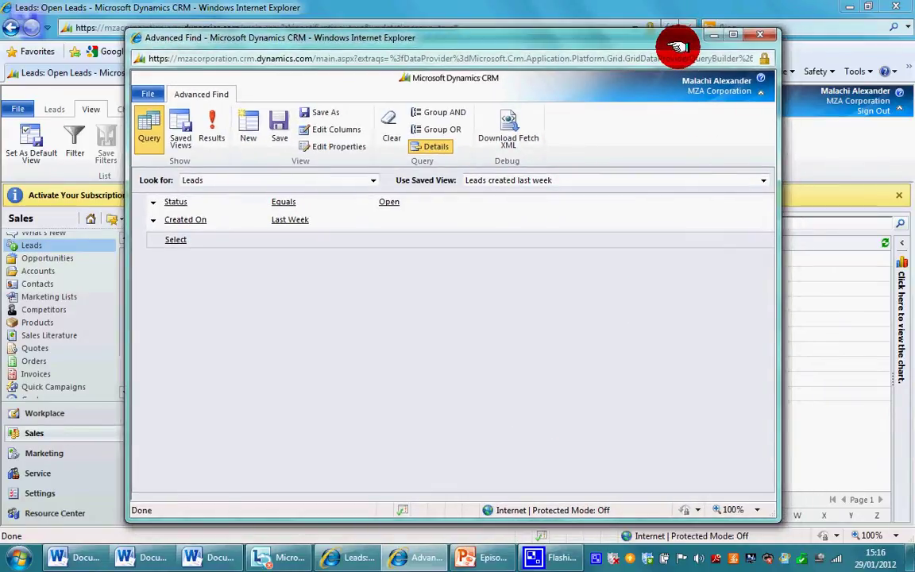
left_click(750, 36)
left_click(442, 444)
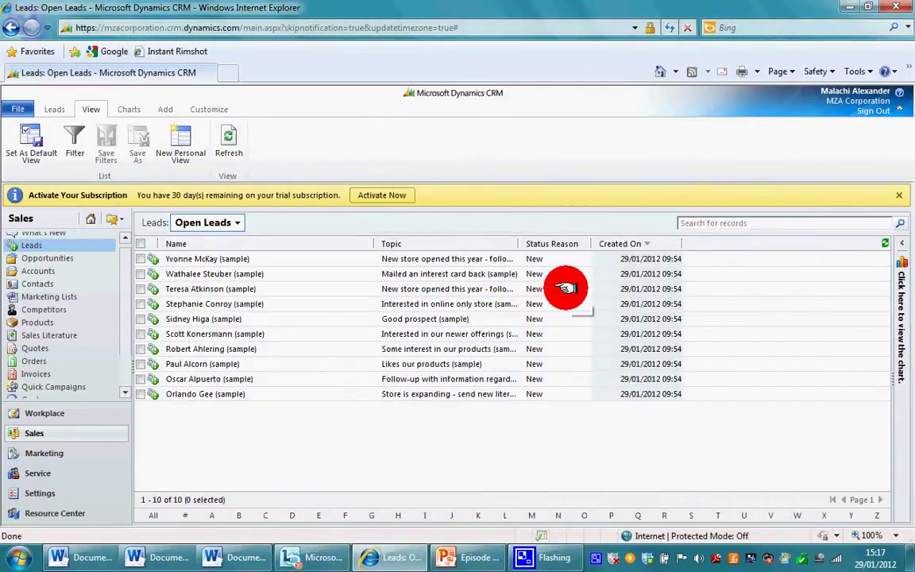
key("F5")
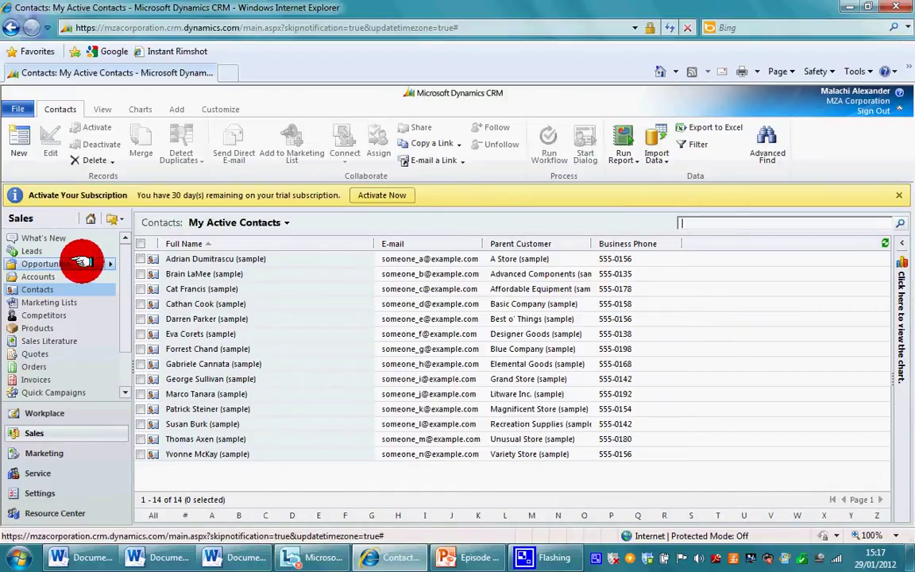
left_click(32, 251)
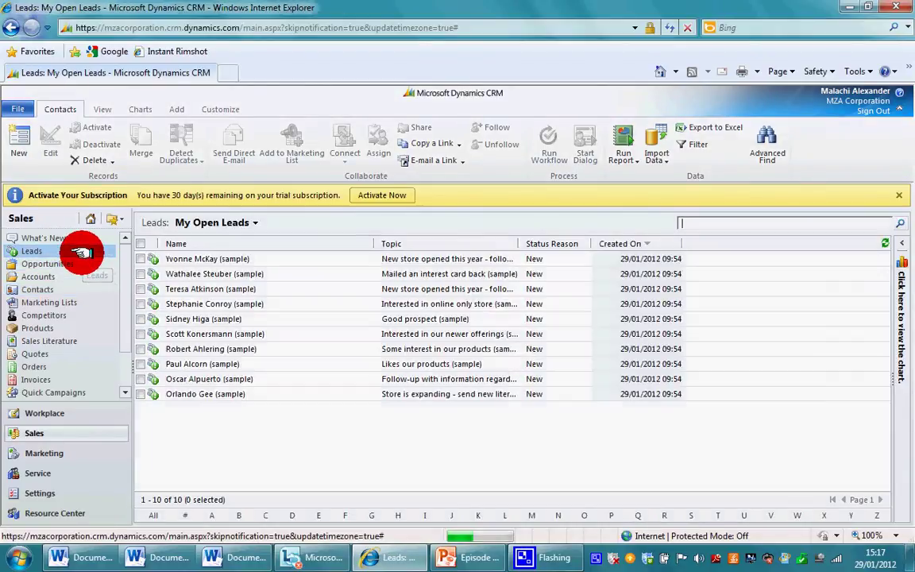
left_click(253, 223)
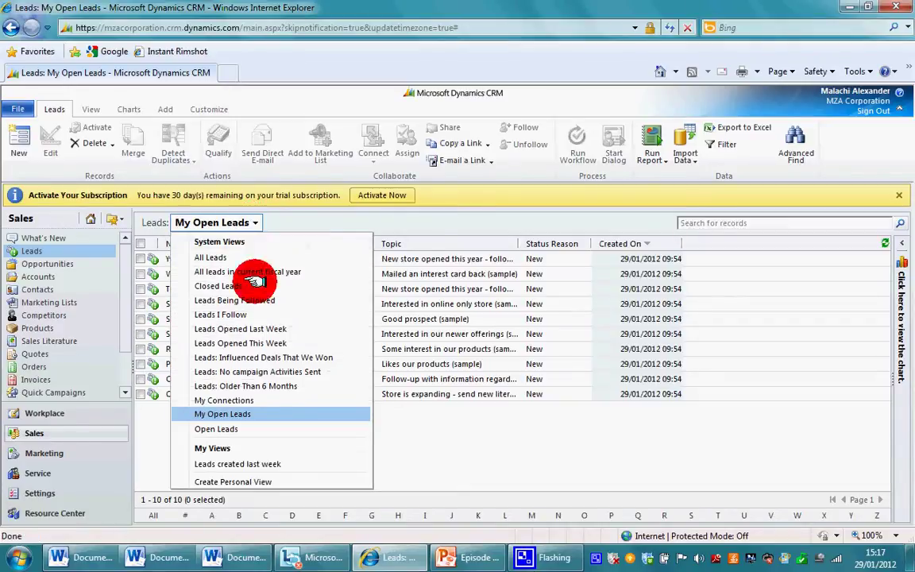
left_click(237, 463)
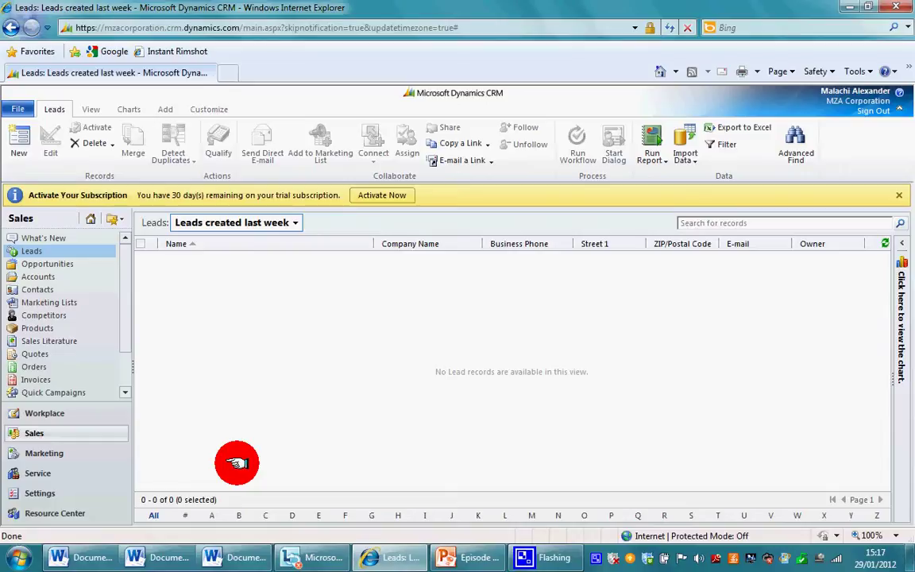
- Open the Processes list in the Process Center of the Settings area
left_click_drag(122, 306, 123, 355)
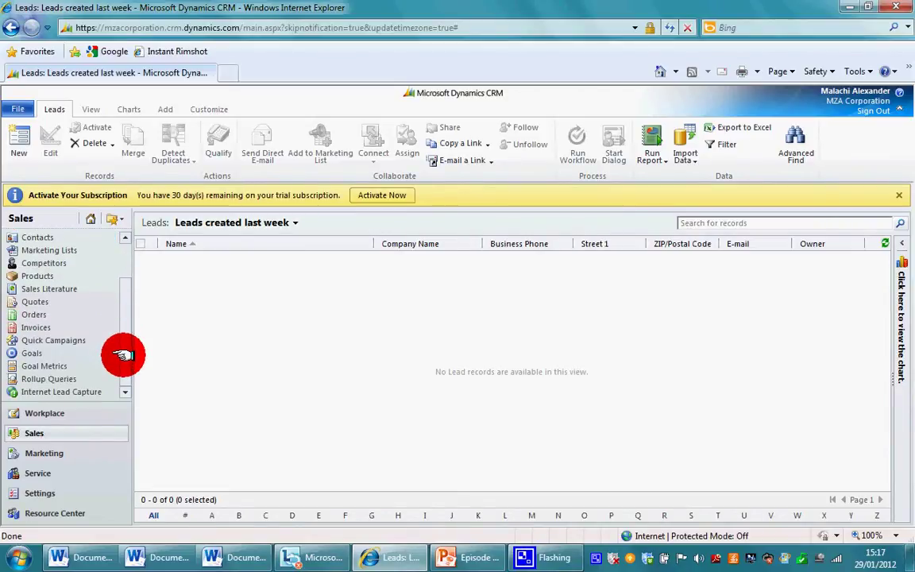
left_click(55, 492)
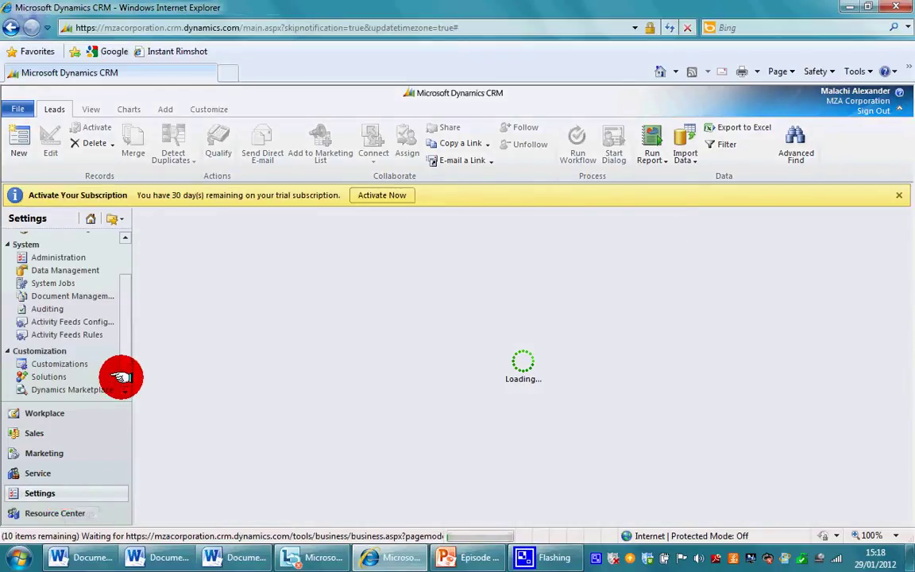
left_click_drag(123, 340, 122, 374)
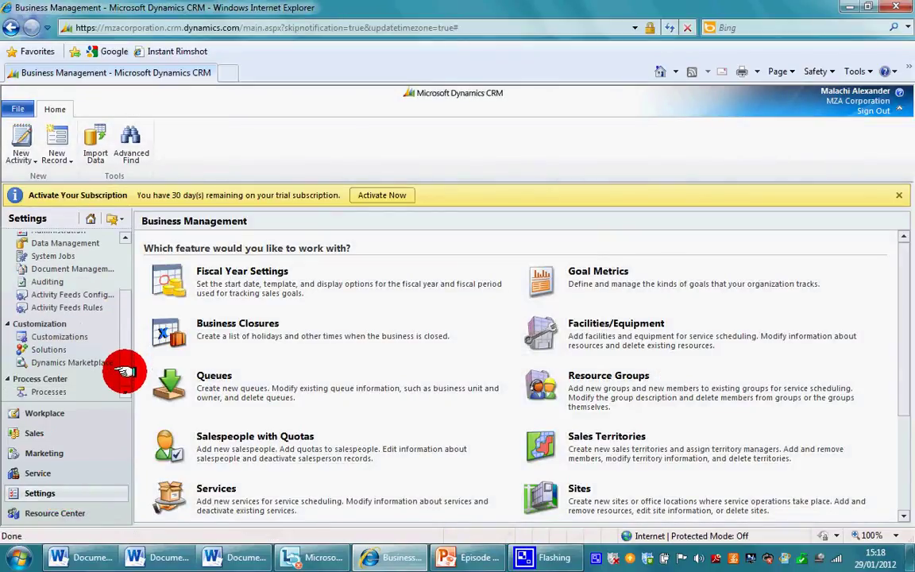
left_click(75, 392)
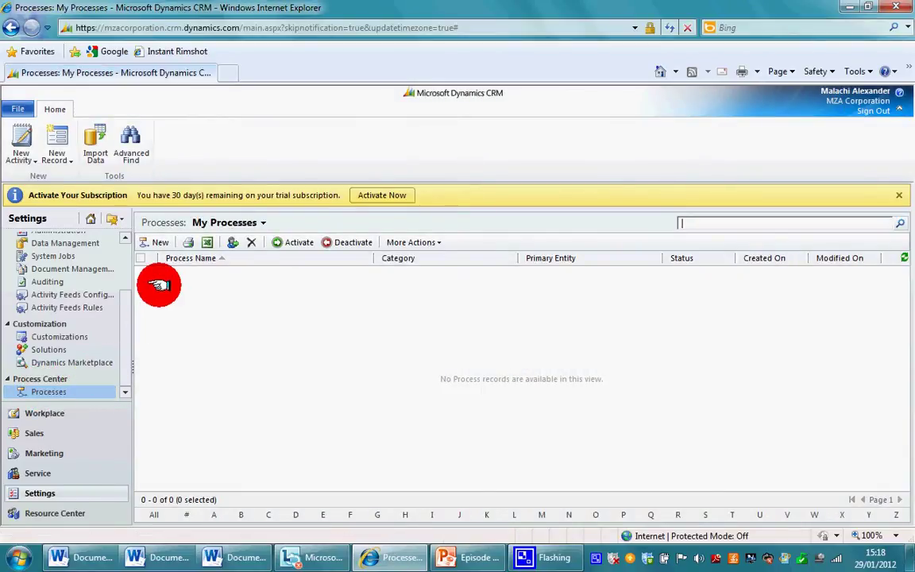
- Create a blank process named "Email notification when a new lead is created" with entity Lead and category Workflow
left_click(155, 240)
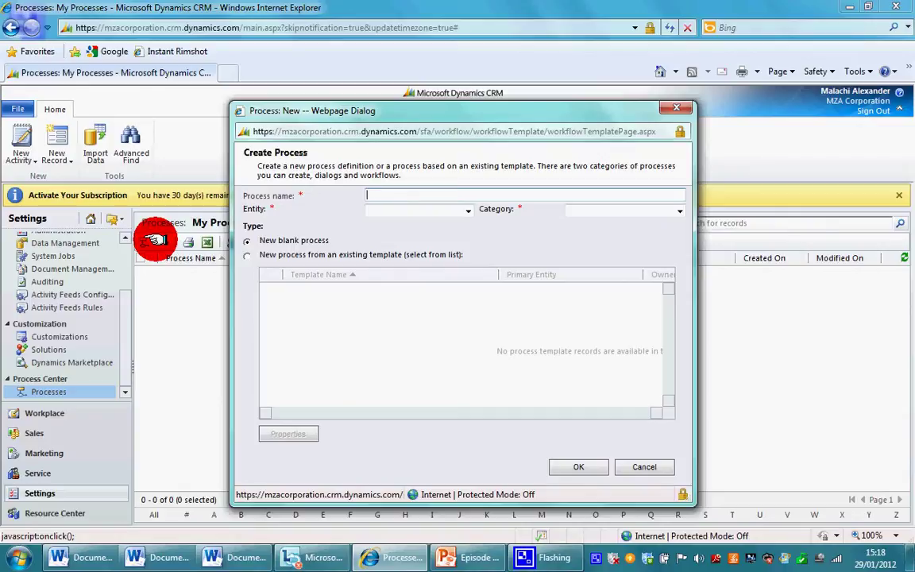
type("mail notification when a new lead is created")
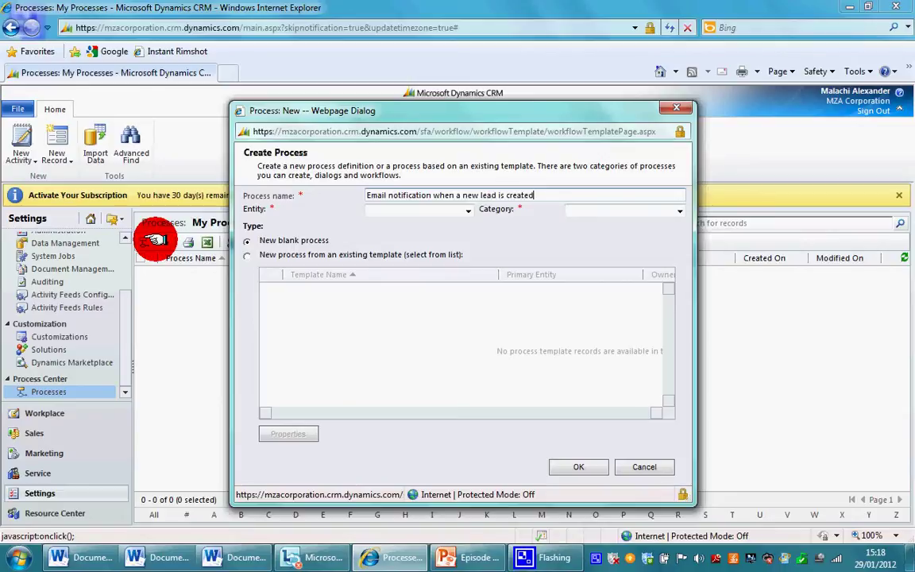
left_click(468, 211)
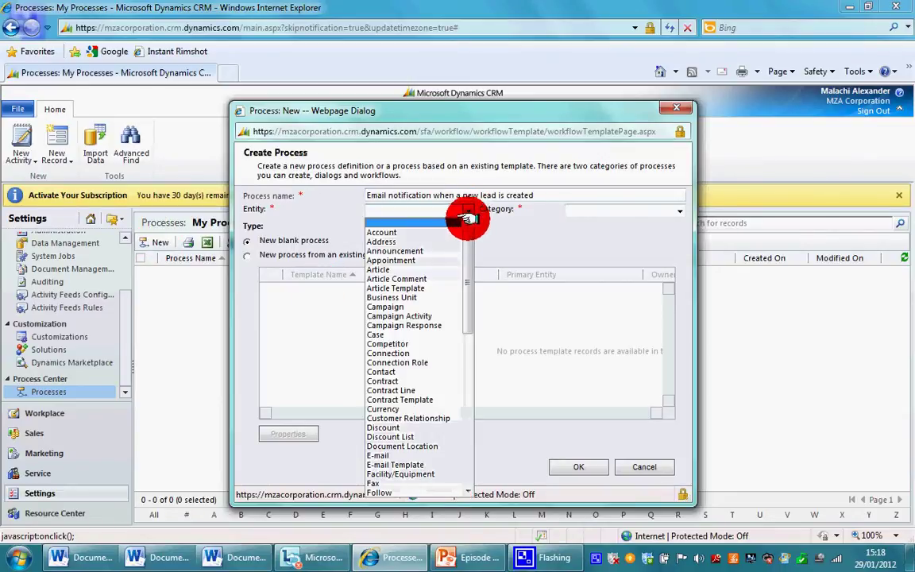
left_click_drag(469, 235, 467, 303)
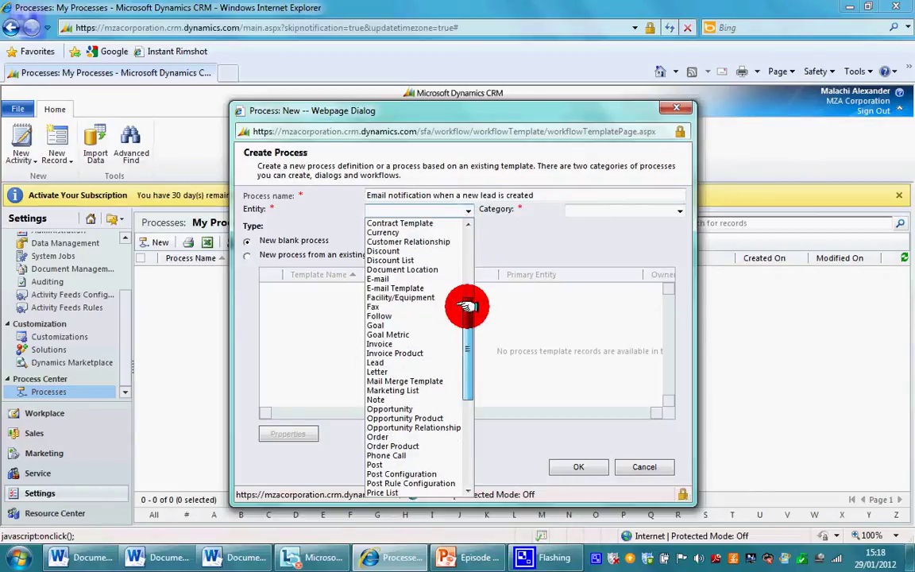
left_click(429, 363)
left_click(675, 211)
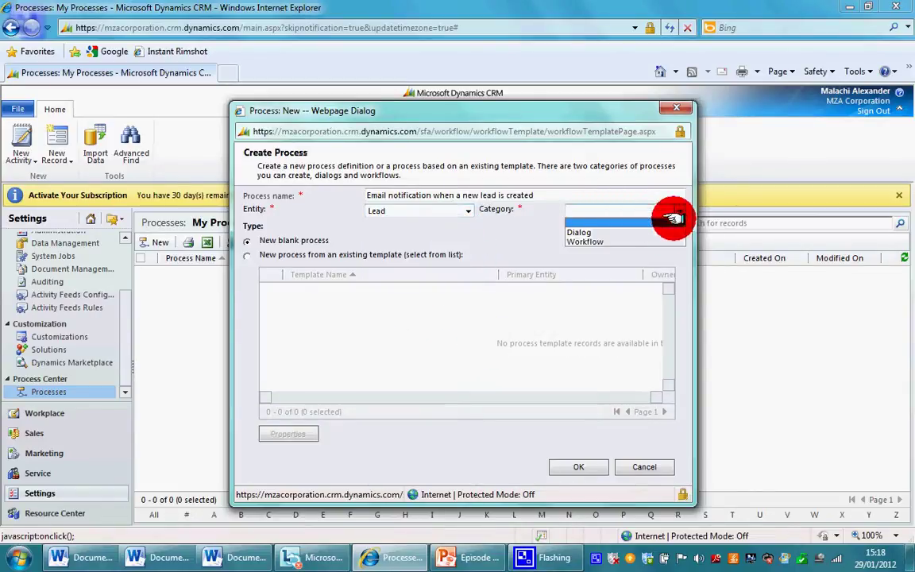
left_click(664, 241)
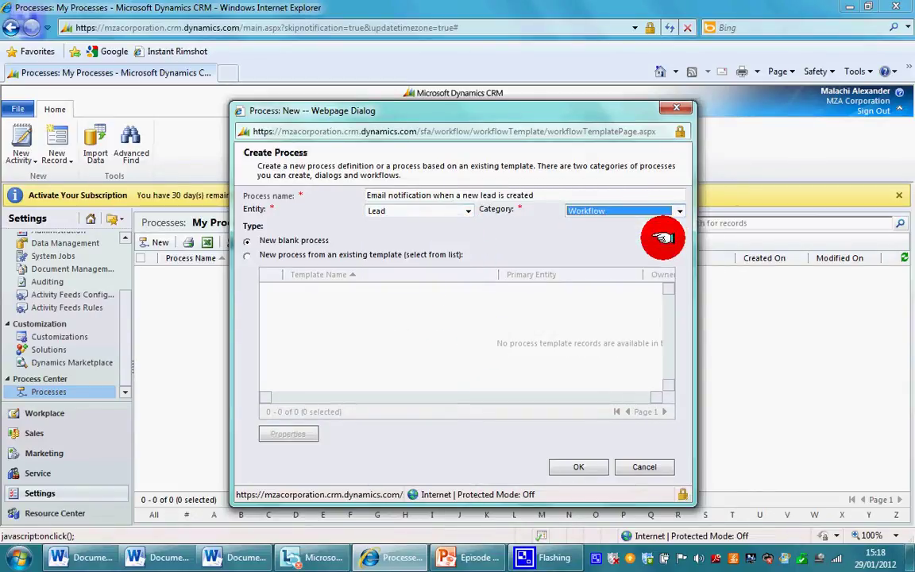
left_click(585, 464)
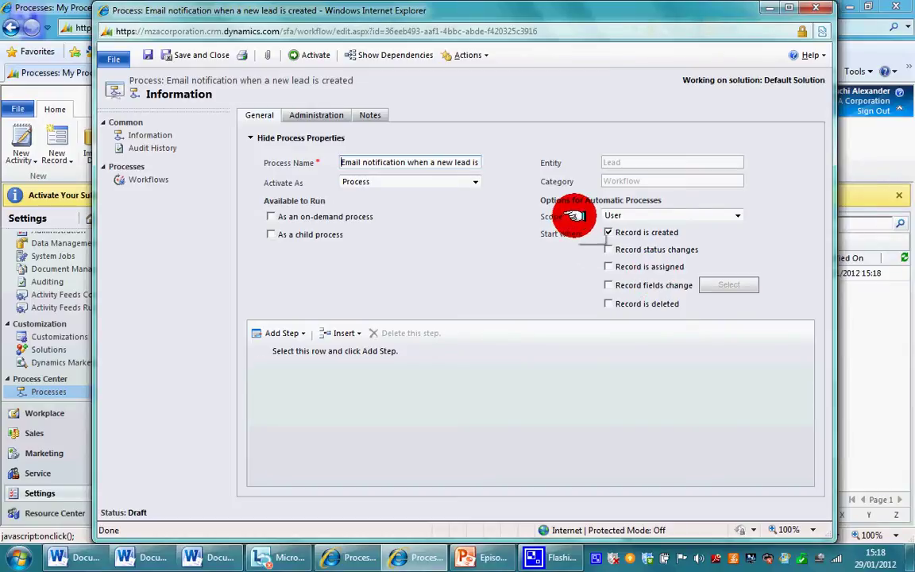
- Set the workflow's scope to Organization, with record creation as its start trigger
left_click(740, 216)
left_click(709, 253)
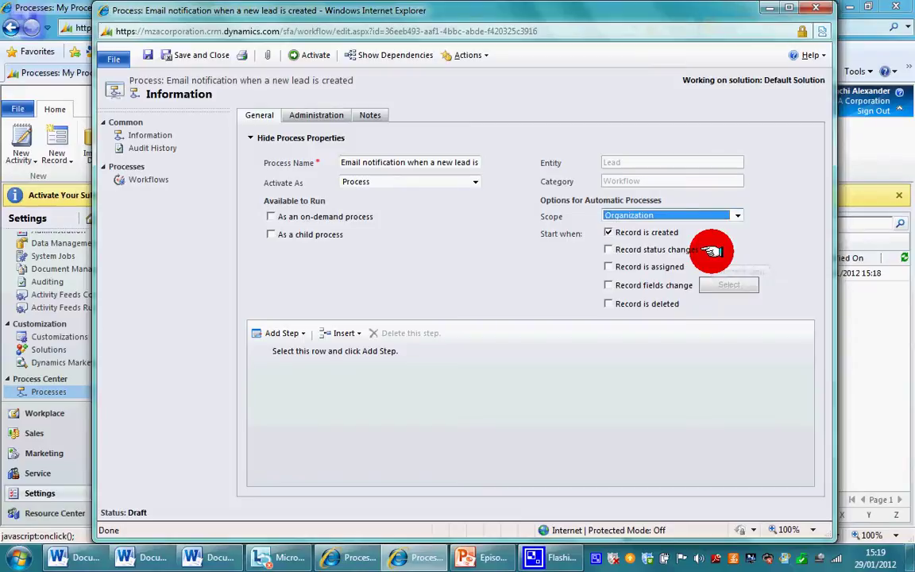
left_click(610, 233)
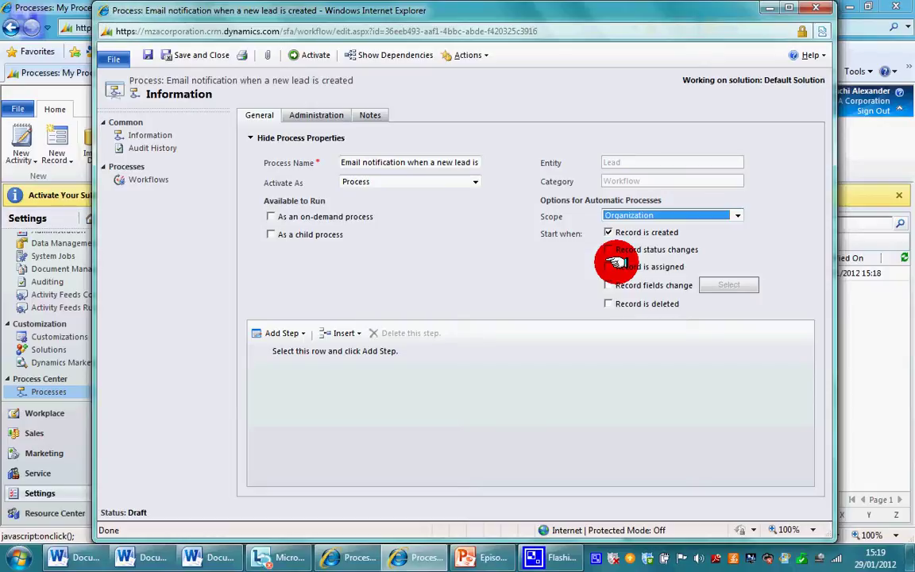
- Add a Send E-mail step that creates a new message to the empty workflow
left_click(369, 351)
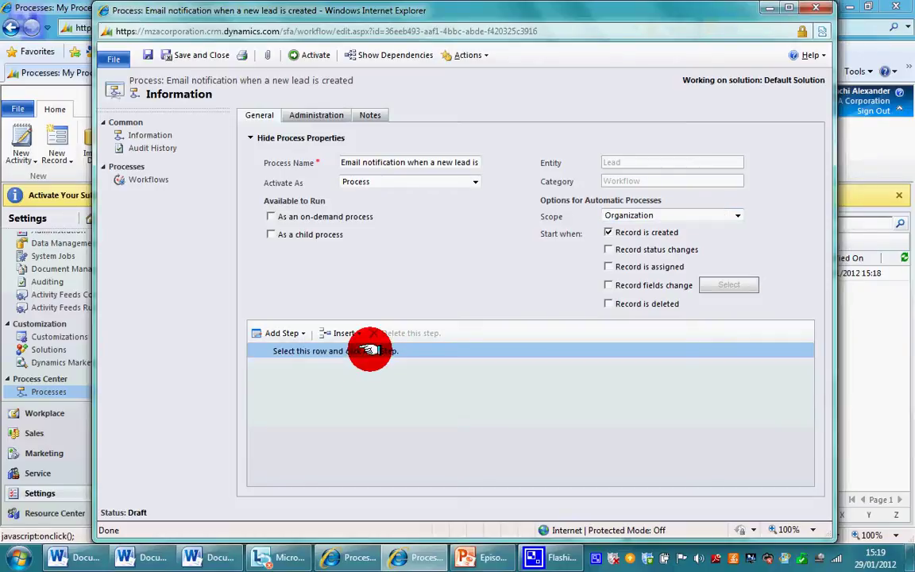
left_click(294, 331)
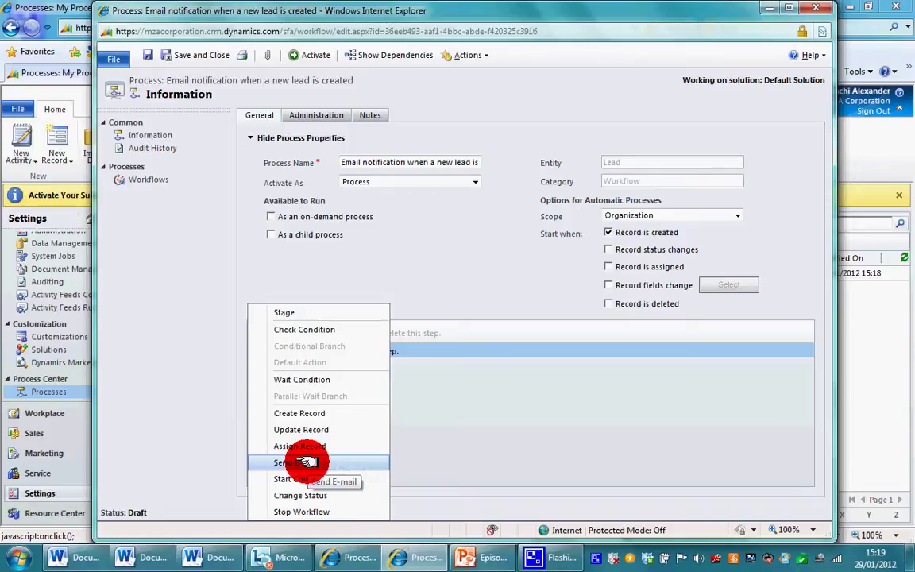
left_click(305, 462)
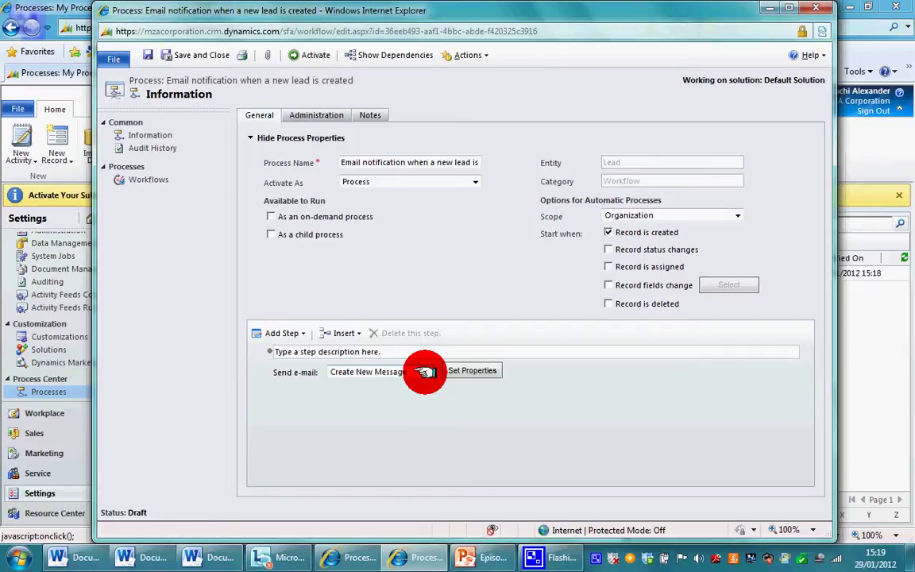
- Open the Send E-mail step's message properties and set the sender to the <First Last> queue
left_click(453, 372)
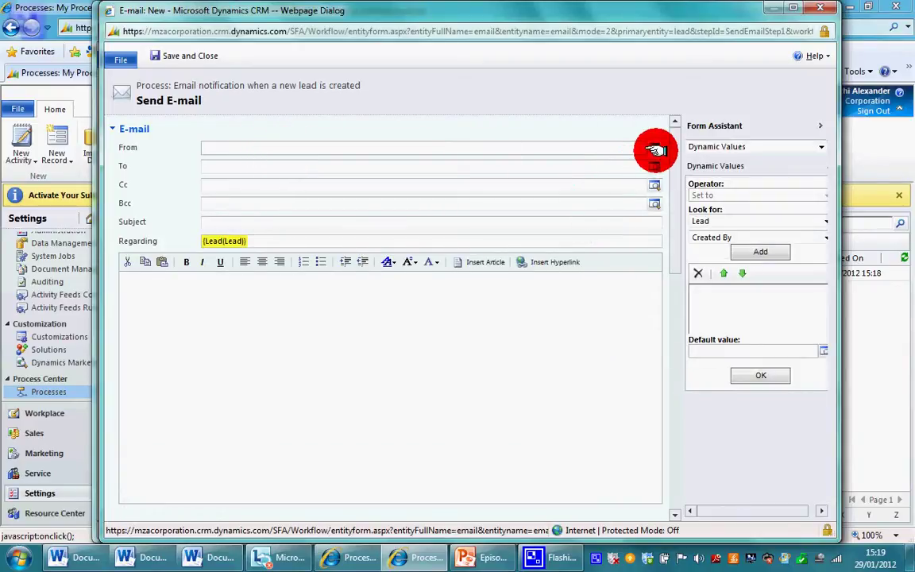
left_click(654, 149)
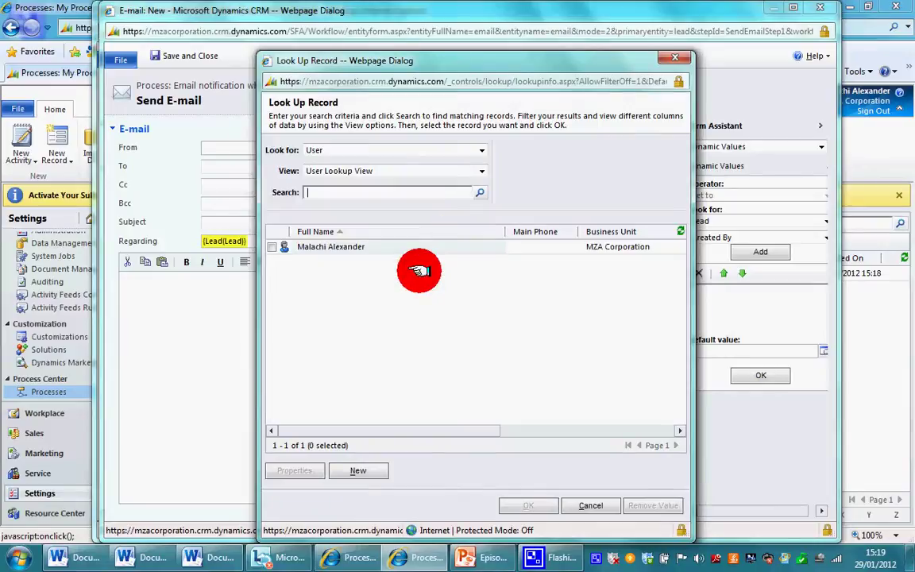
left_click(269, 247)
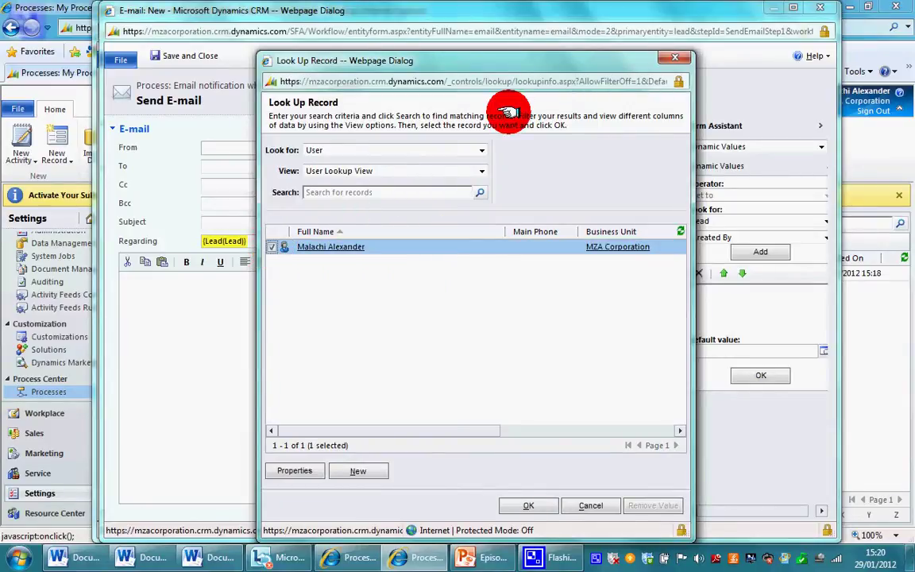
left_click(480, 150)
left_click(478, 160)
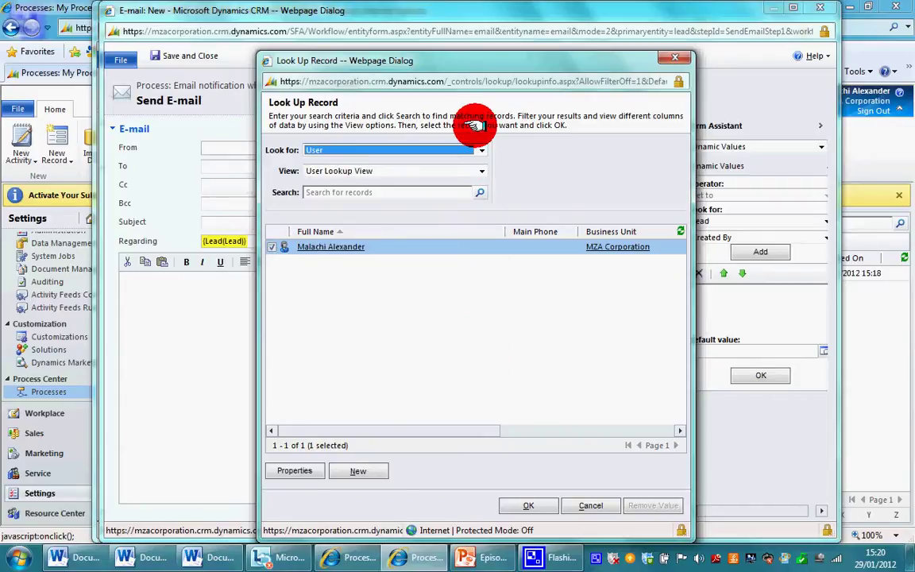
left_click(481, 150)
left_click(468, 162)
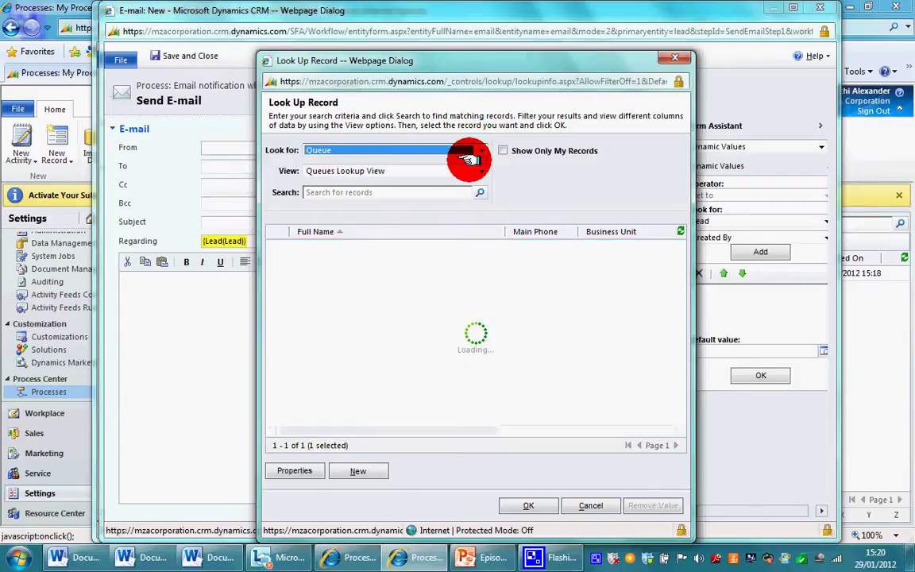
left_click(277, 263)
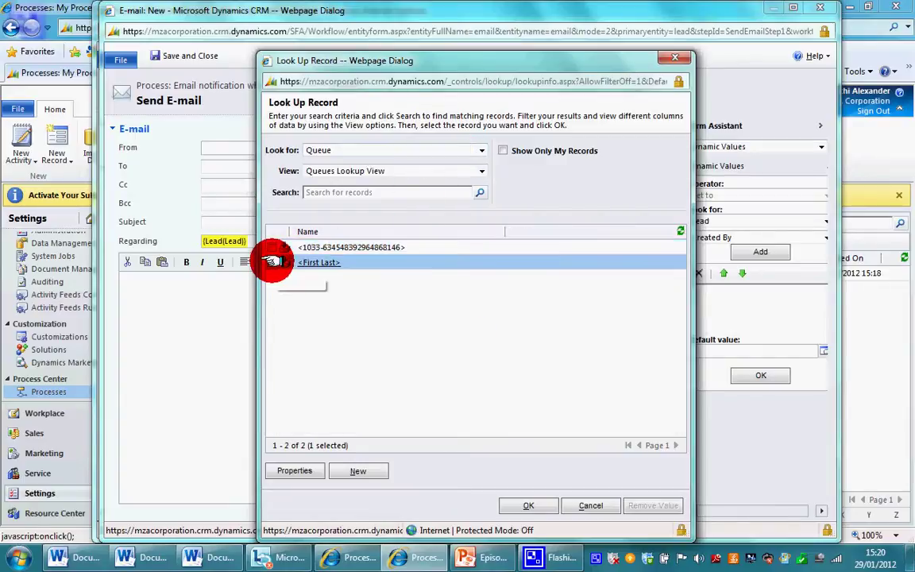
left_click(513, 505)
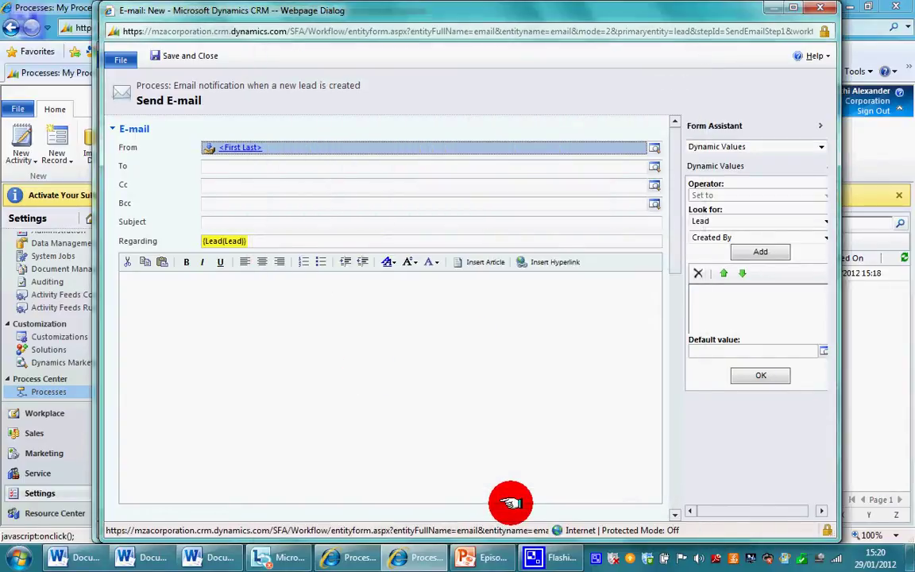
- Set the message's To recipient to the user record from the User lookup
left_click(279, 168)
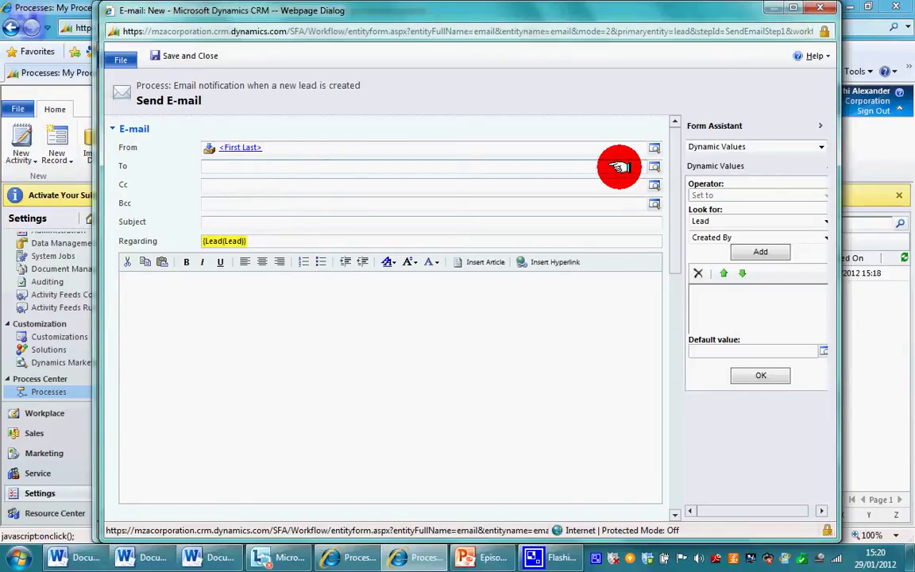
left_click(653, 167)
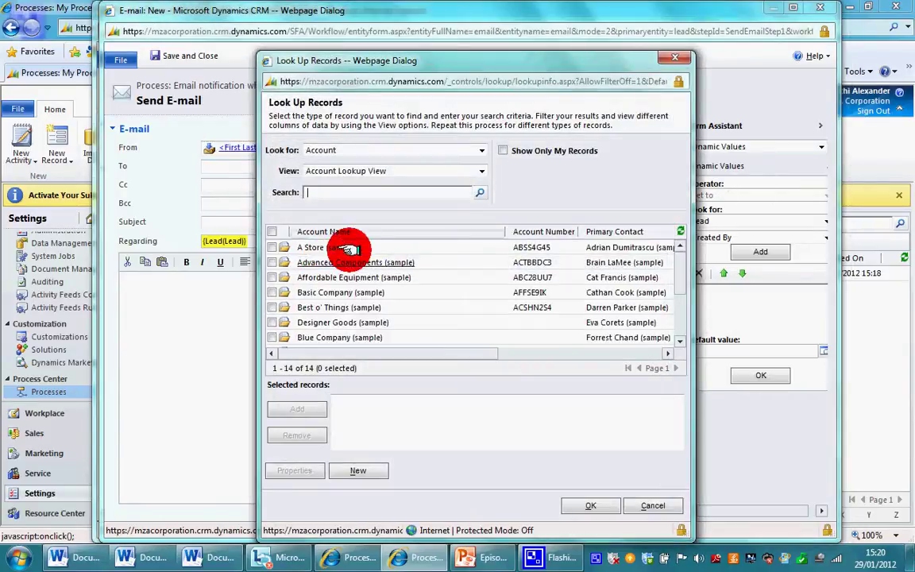
left_click(467, 151)
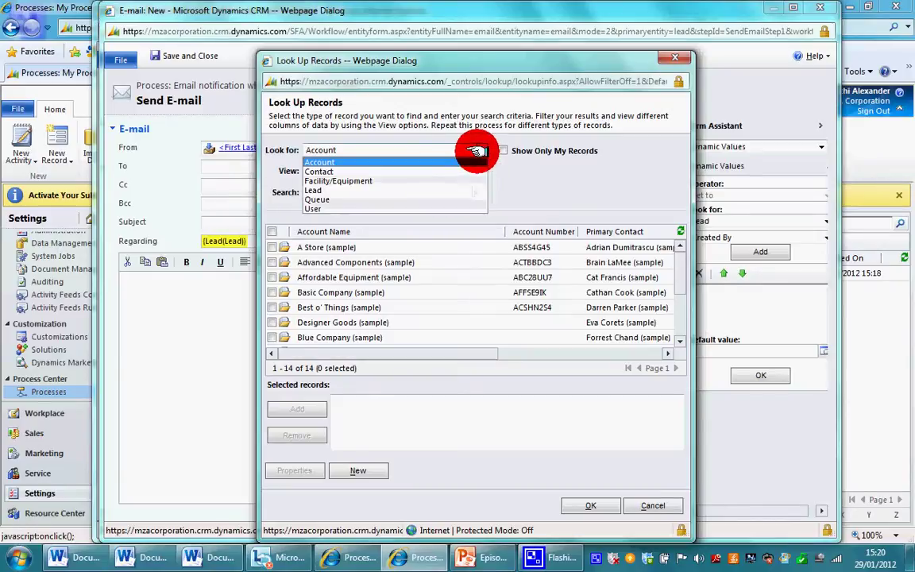
left_click(436, 209)
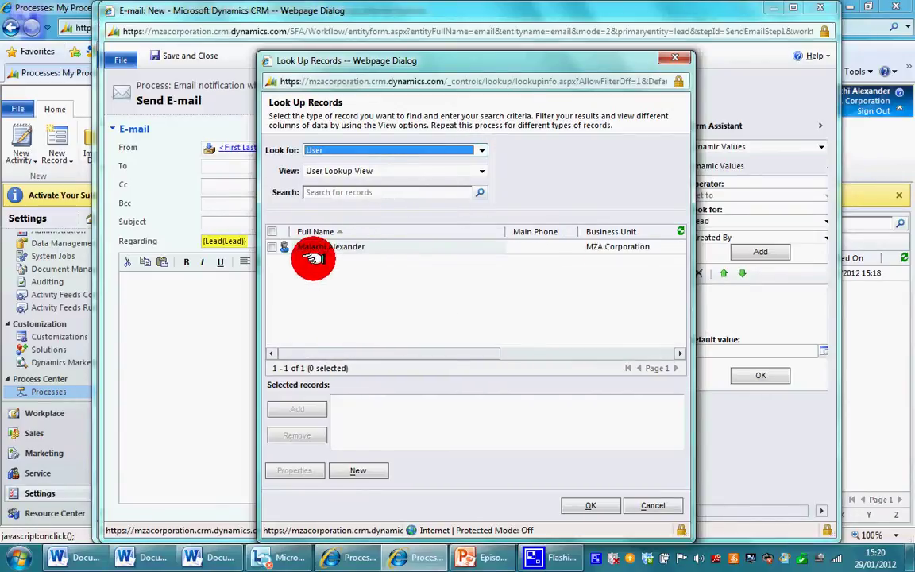
left_click(272, 247)
left_click(301, 410)
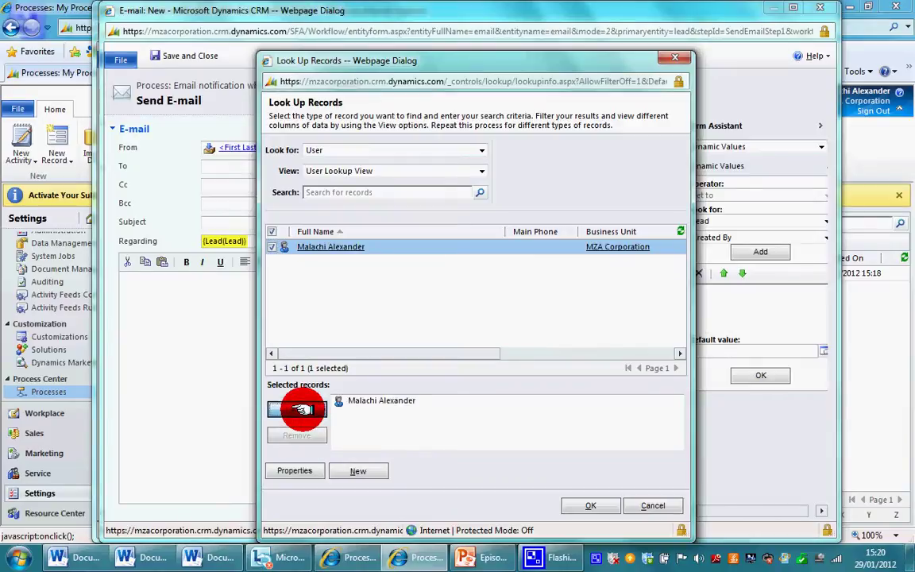
left_click(585, 504)
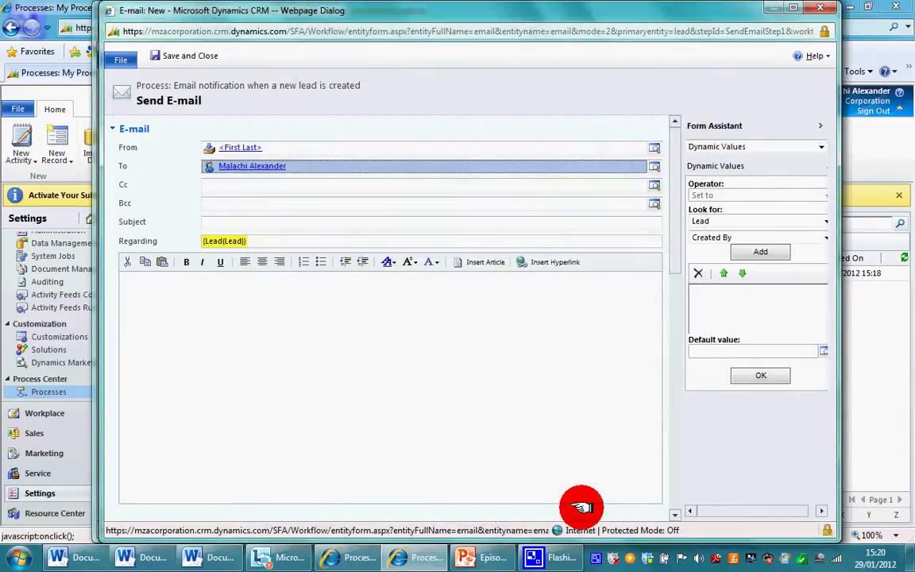
- Enter "A new lead has been created:" as the e-mail subject
left_click(247, 223)
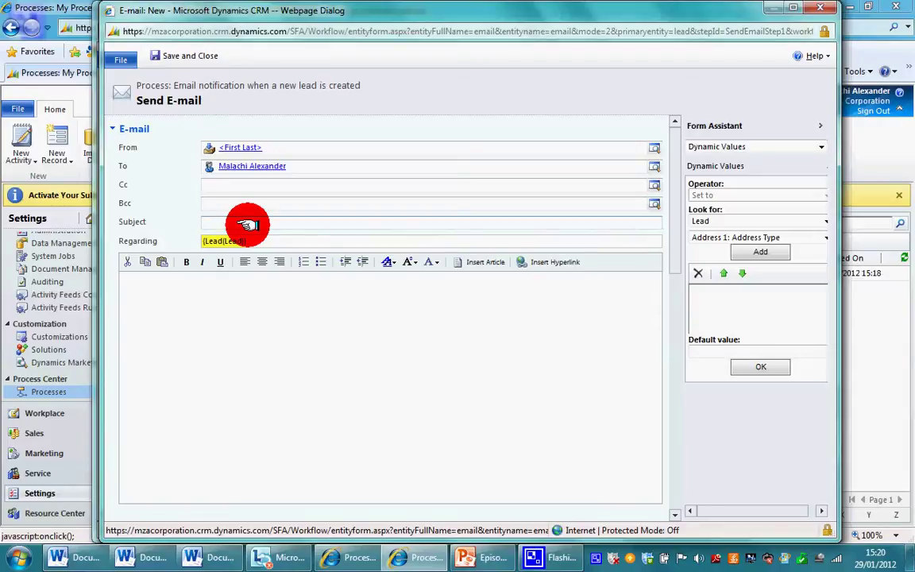
type("A new lead has been created")
left_click_drag(311, 225, 205, 235)
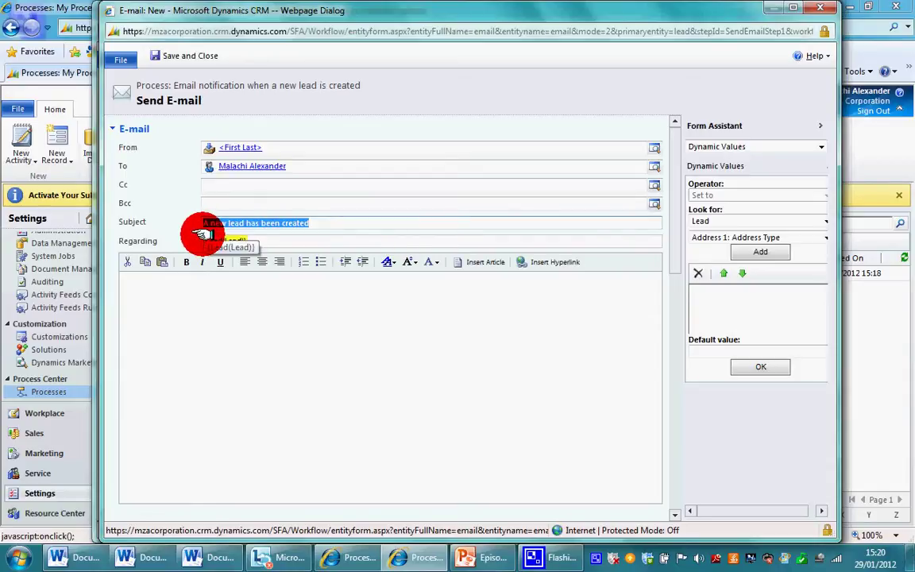
left_click(316, 222)
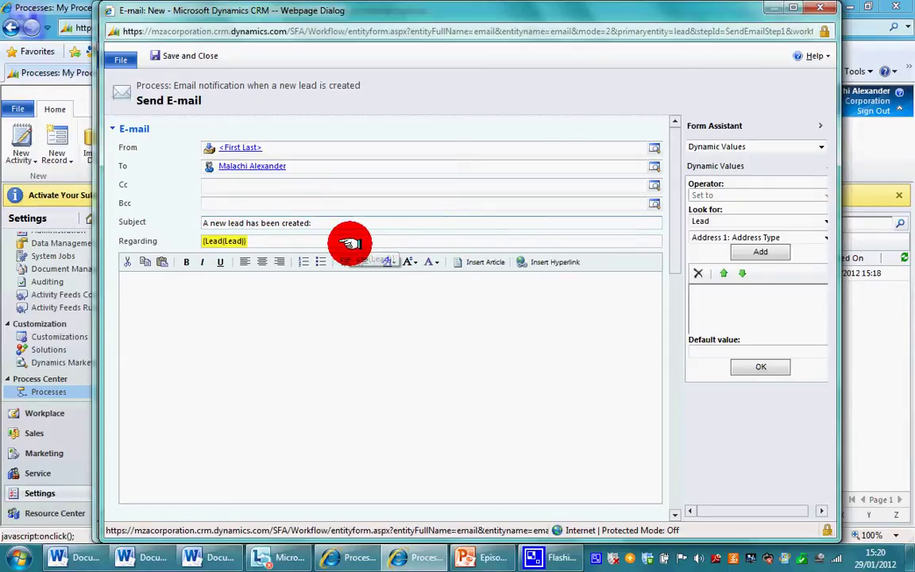
- Insert the lead's Topic as a dynamic value at the end of the subject, widening the message window to reach the fields
left_click(823, 239)
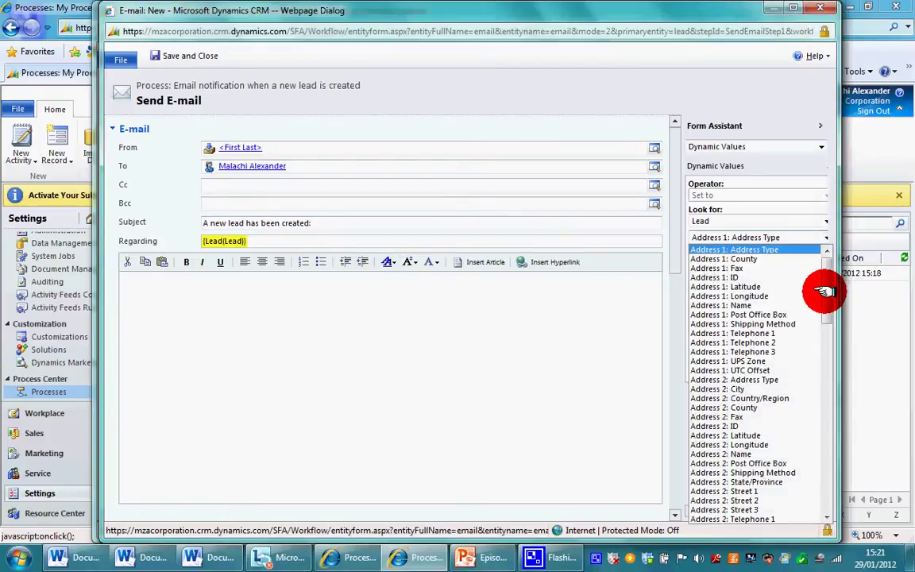
left_click_drag(836, 178, 873, 182)
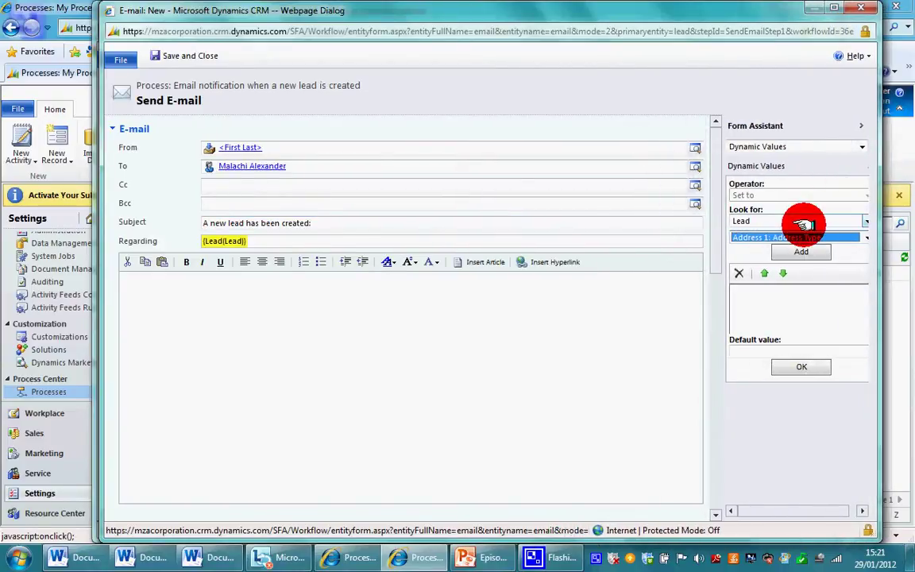
left_click(864, 237)
left_click_drag(861, 265, 883, 445)
left_click(844, 463)
left_click(801, 251)
left_click(801, 366)
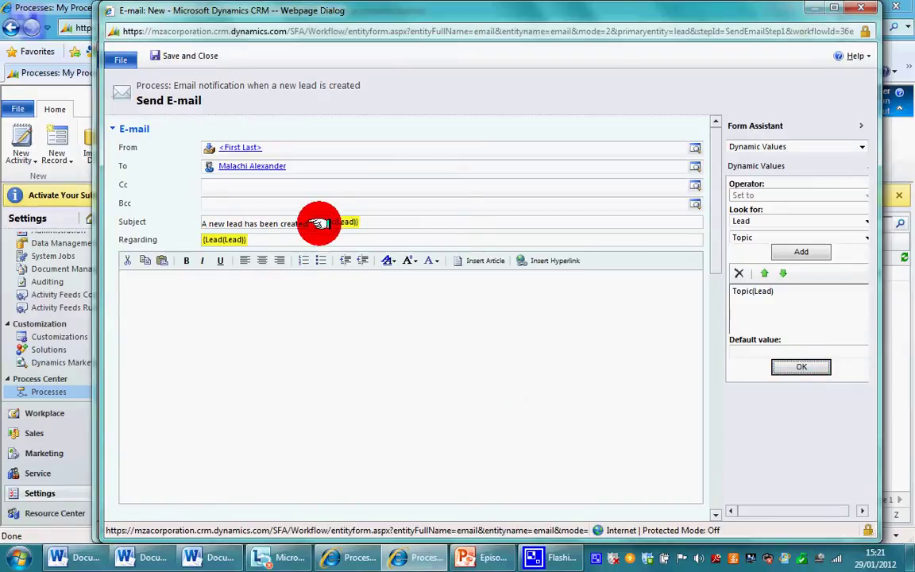
- Write the body "The following lead has been created:" with lines "Topic:", "Fullname:", "Owner:" and "Date Created:", ending with "Thank you"
left_click(293, 299)
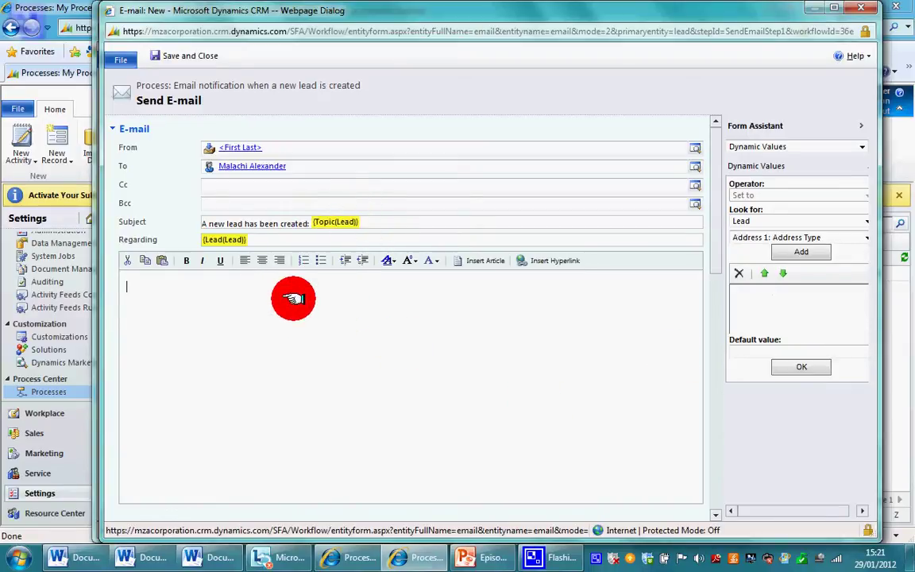
type("The ")
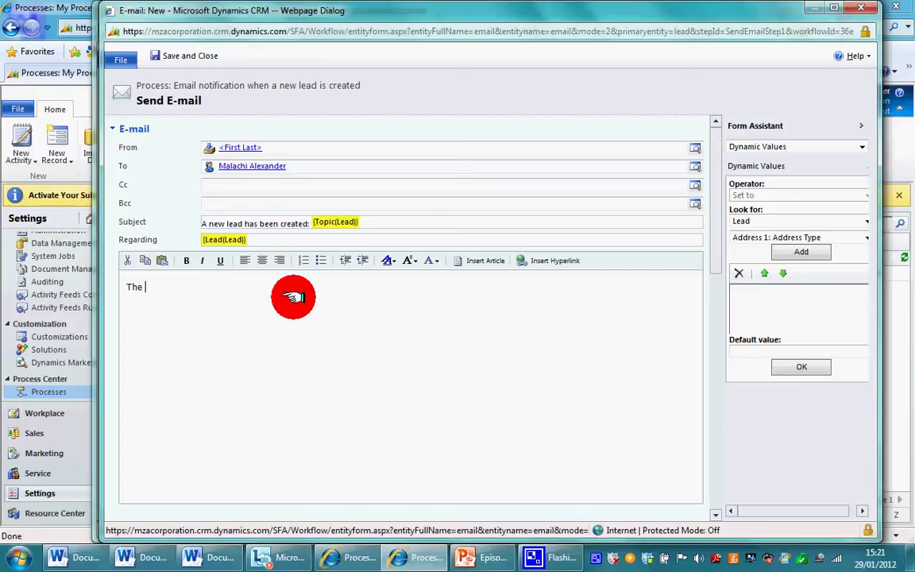
type("following lead has ")
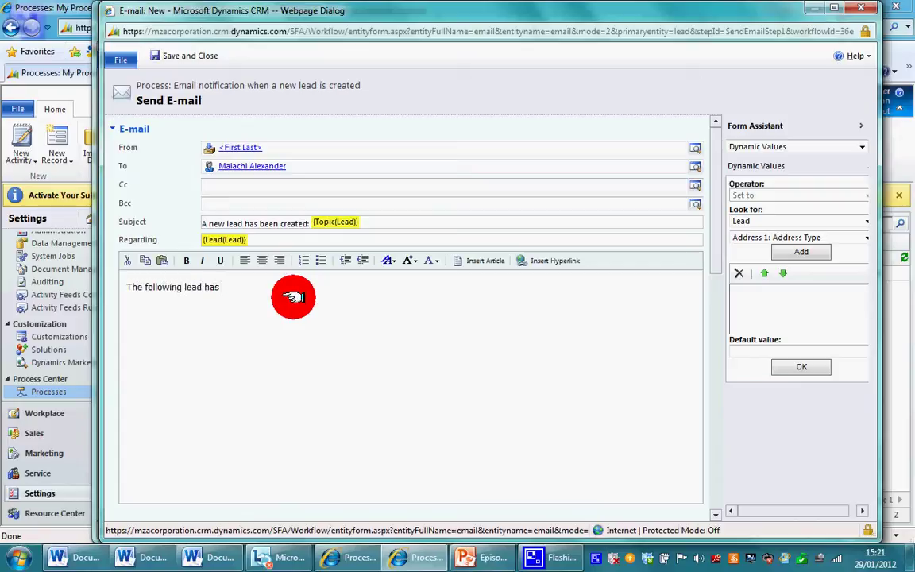
type("been created")
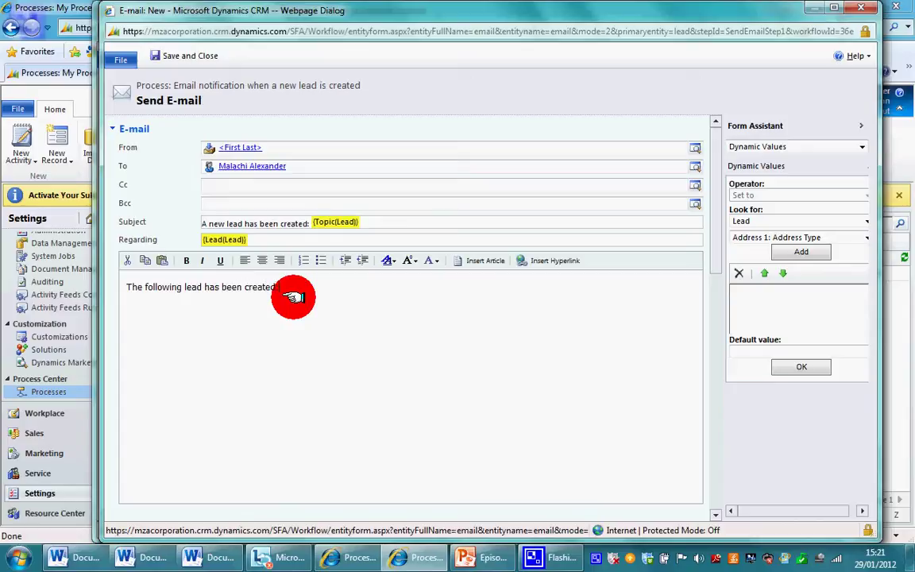
key("Return")
type("Topic:")
key("Return")
type("Fullname: Own")
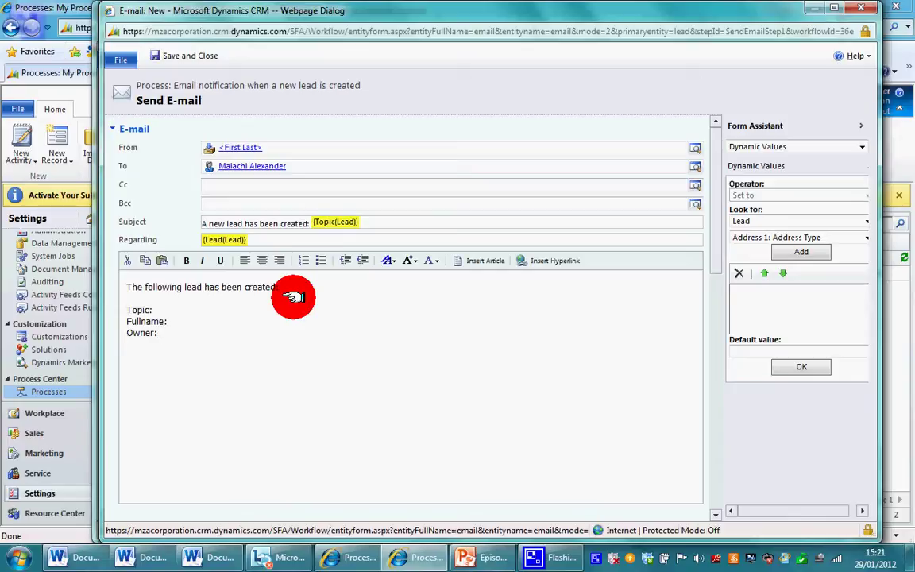
type("ate Created:")
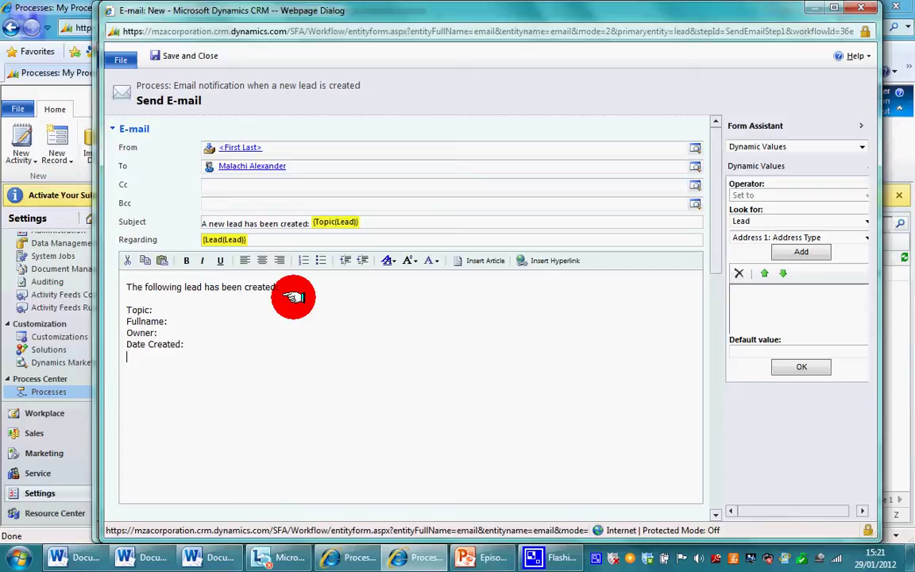
key("Return")
key("Return")
type("Thank you")
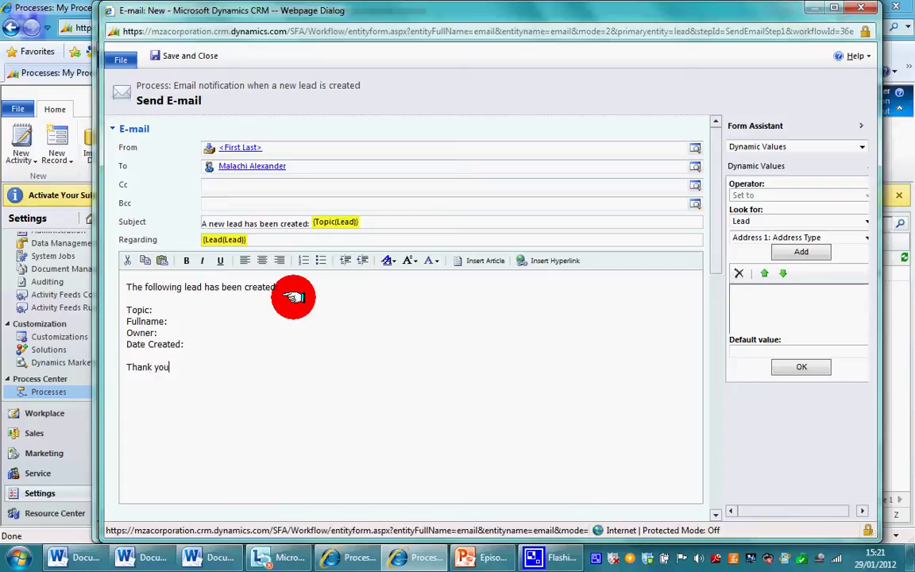
- Insert the lead's Topic dynamic value into the message body and place it after the "Topic:" label
left_click(218, 304)
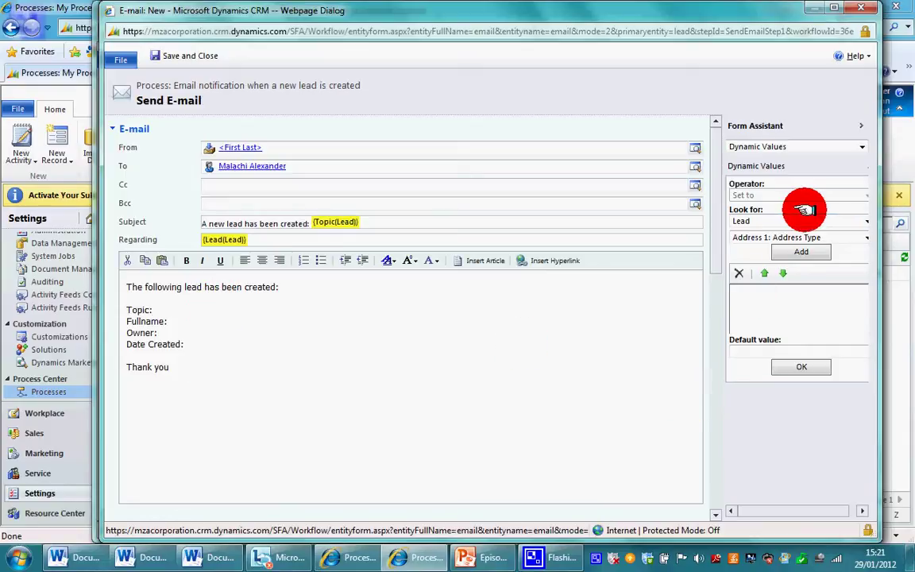
left_click(862, 239)
scroll(858, 292, "down", 5)
scroll(864, 357, "down", 12)
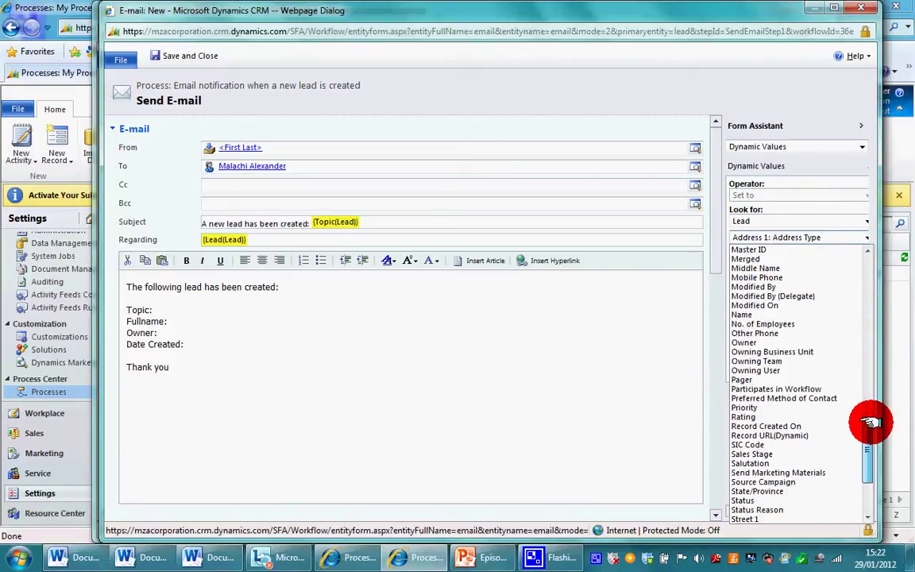
left_click(797, 473)
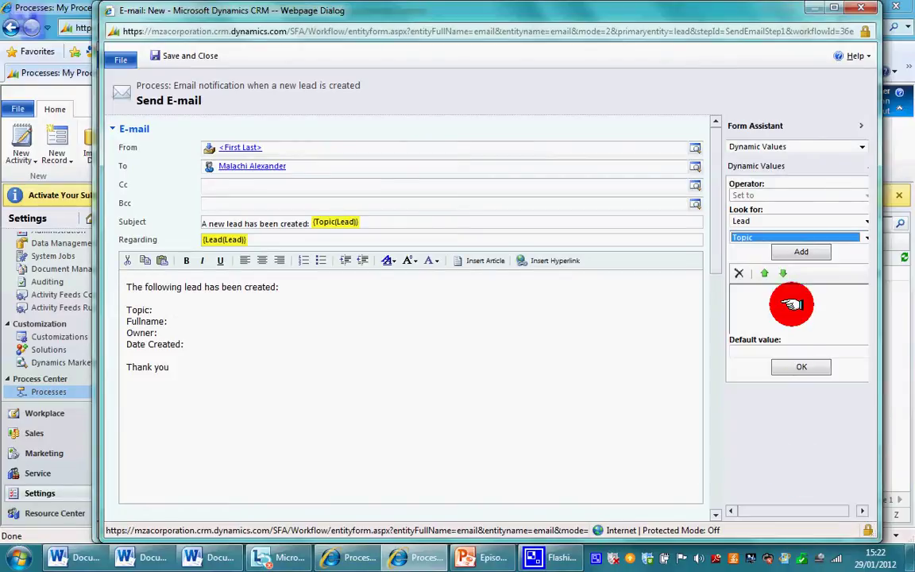
left_click(801, 253)
left_click(801, 367)
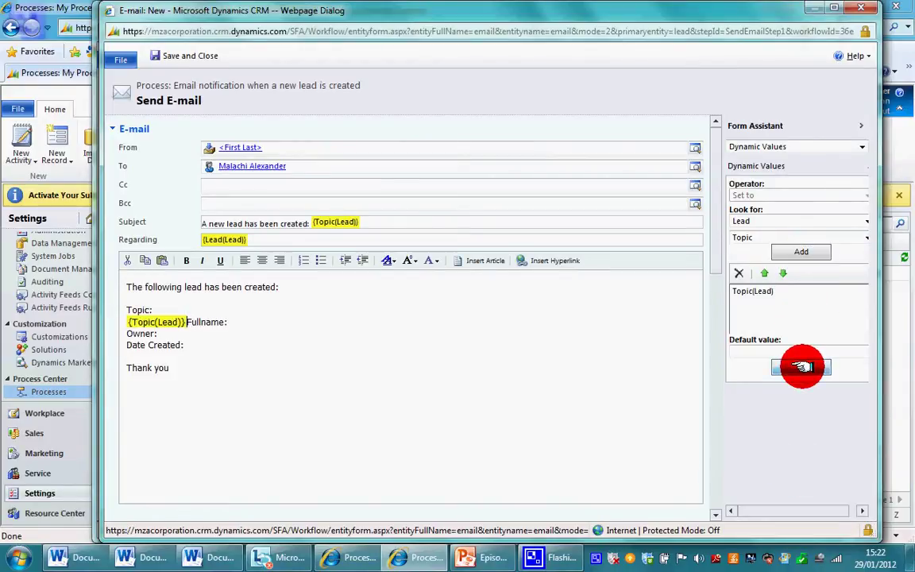
left_click(175, 322)
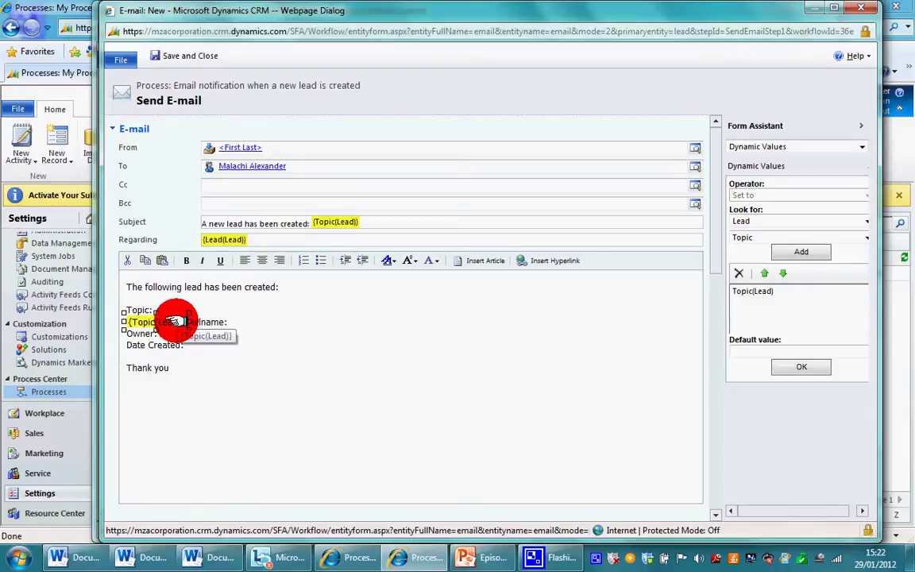
left_click_drag(174, 322, 173, 305)
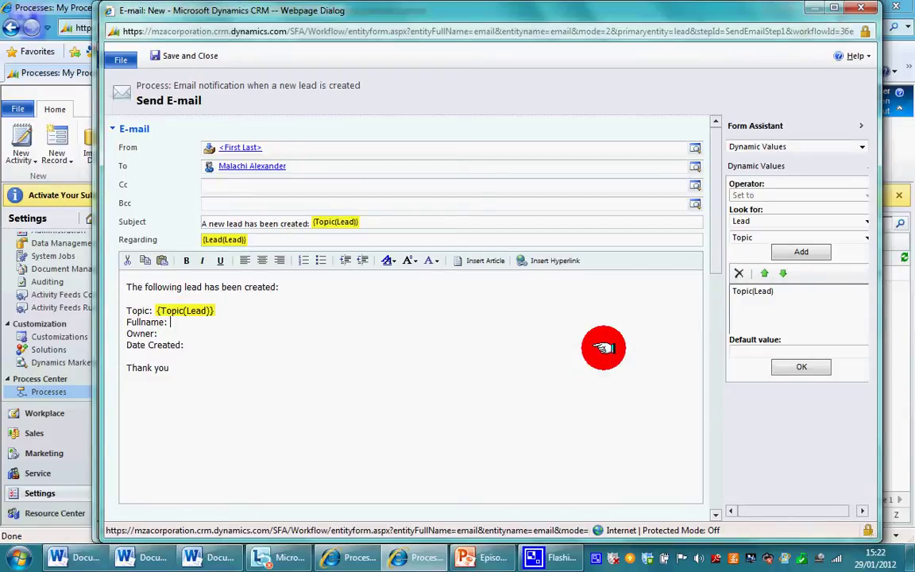
- Replace Topic with the lead's First Name as the dynamic value, insert it in the body and place it after the "Fullname:" label
left_click(818, 251)
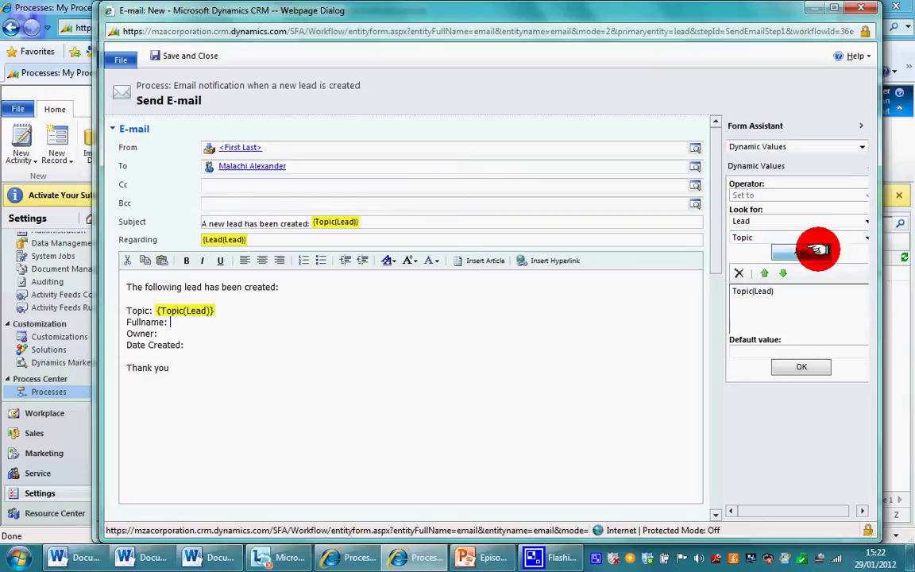
left_click(742, 290)
left_click(738, 274)
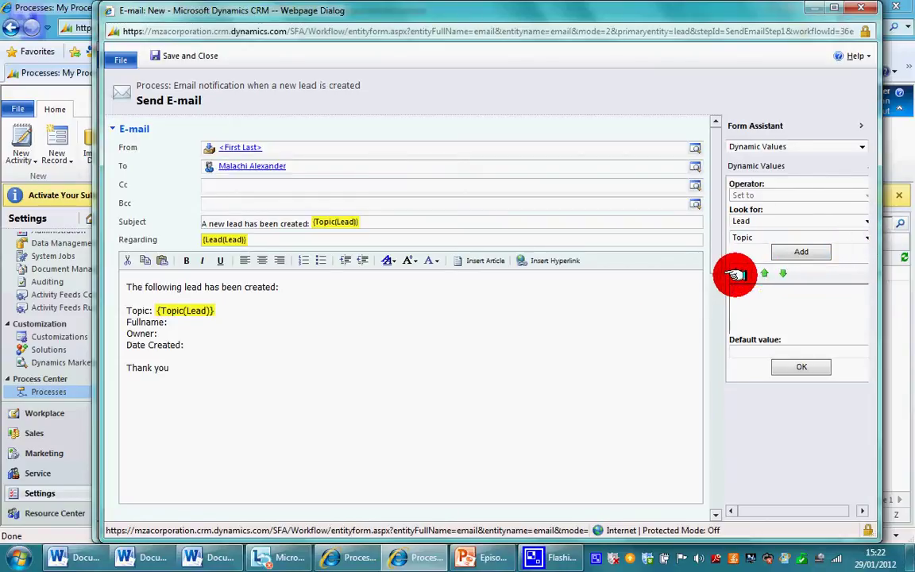
left_click(854, 238)
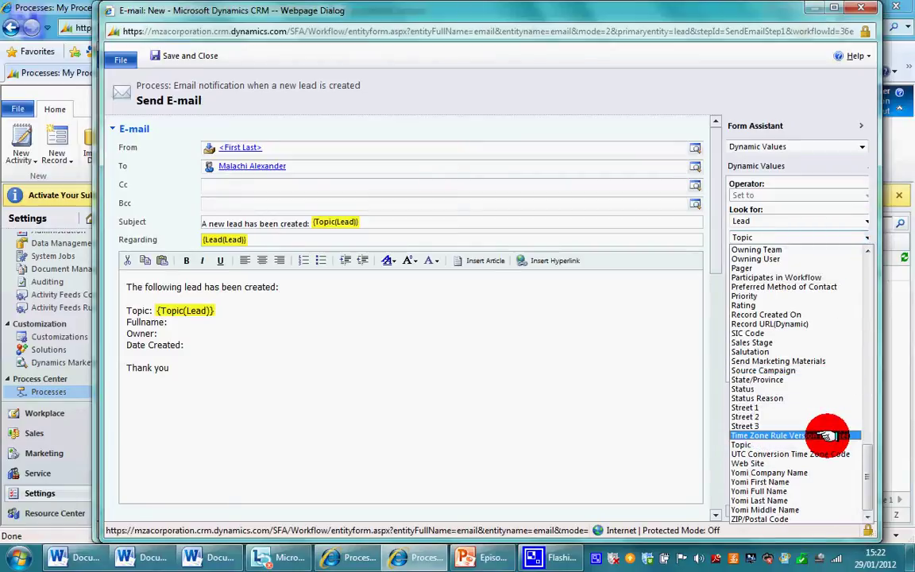
left_click_drag(866, 466, 862, 391)
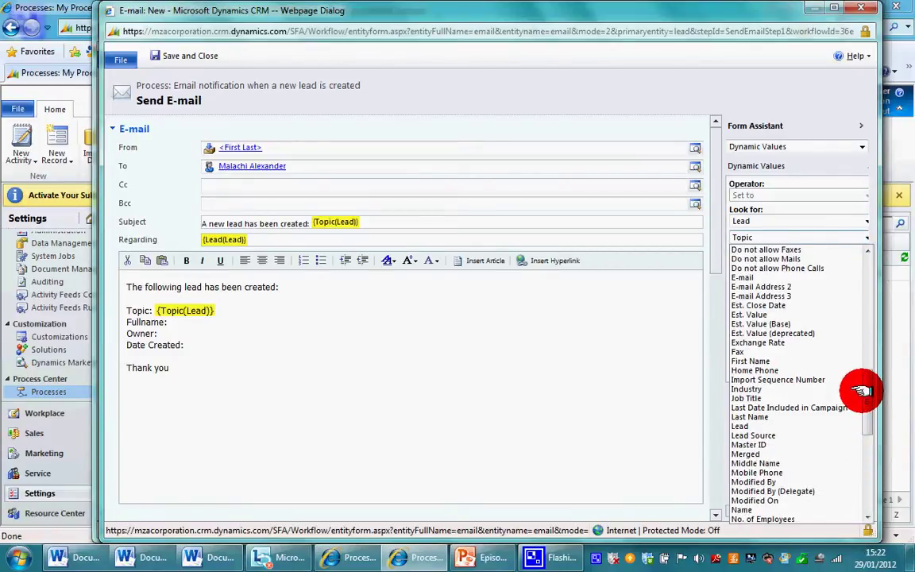
mouse_move(862, 389)
left_mouse_down()
mouse_move(869, 470)
mouse_move(860, 247)
mouse_move(873, 303)
mouse_move(874, 381)
left_mouse_up()
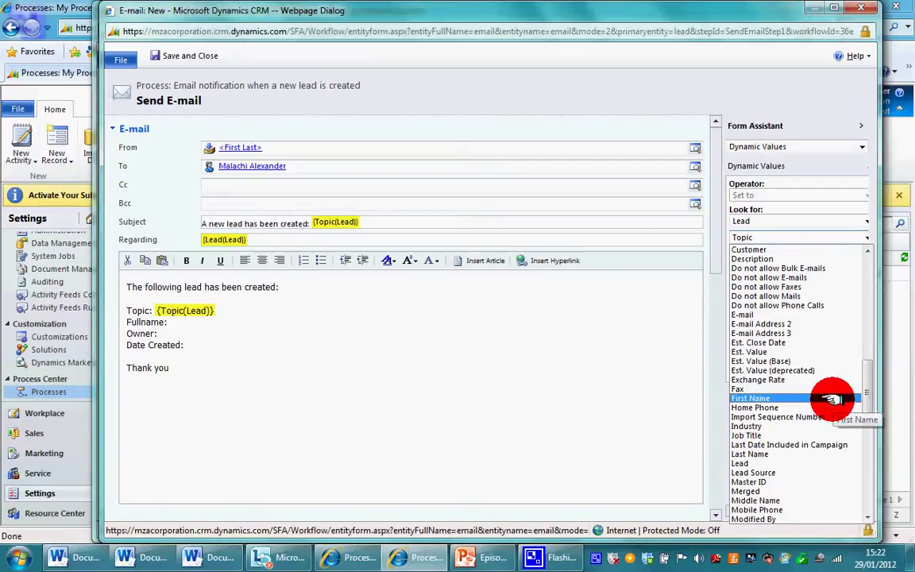
left_click(832, 398)
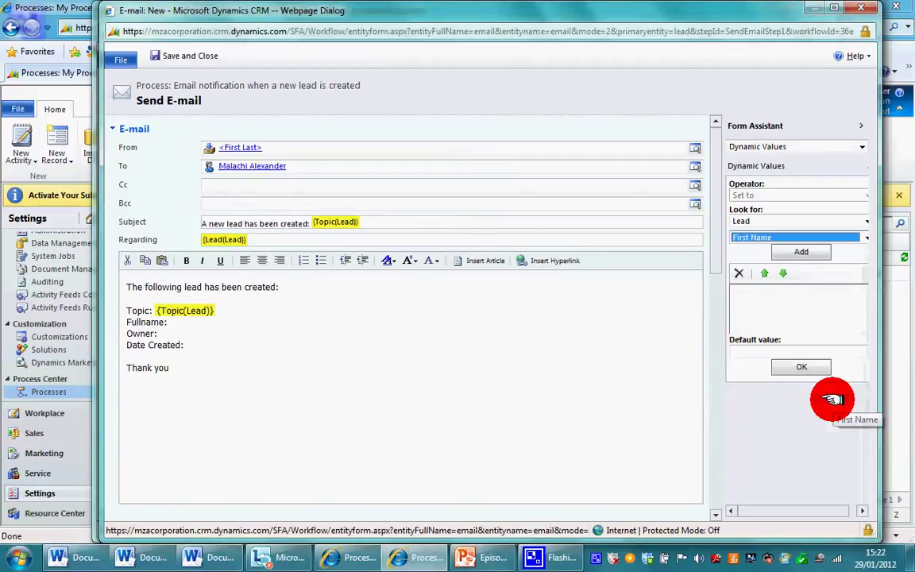
left_click(803, 253)
left_click(799, 365)
left_click(203, 333)
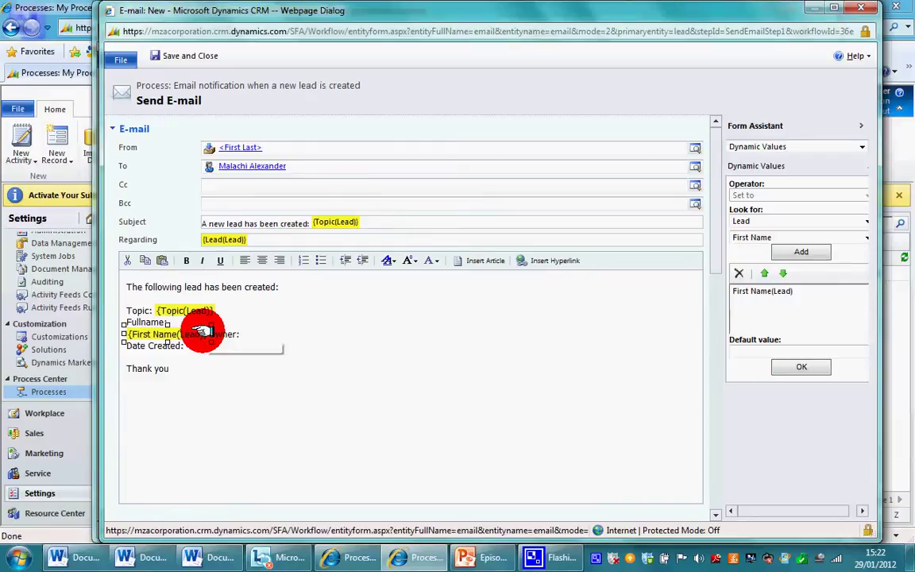
left_click_drag(205, 332, 194, 319)
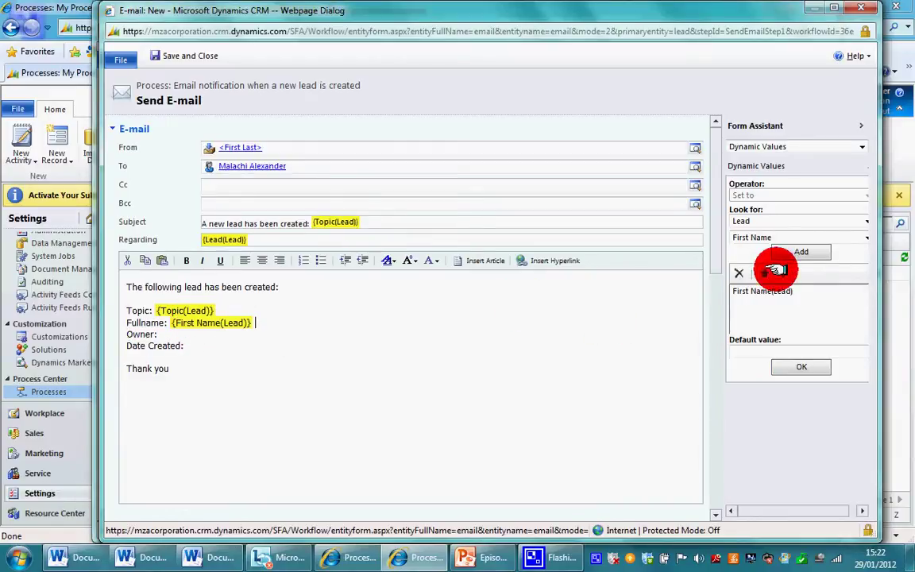
- Insert the lead's Last Name dynamic value into the body and place it after the First Name value on the "Fullname:" line
left_click(759, 291)
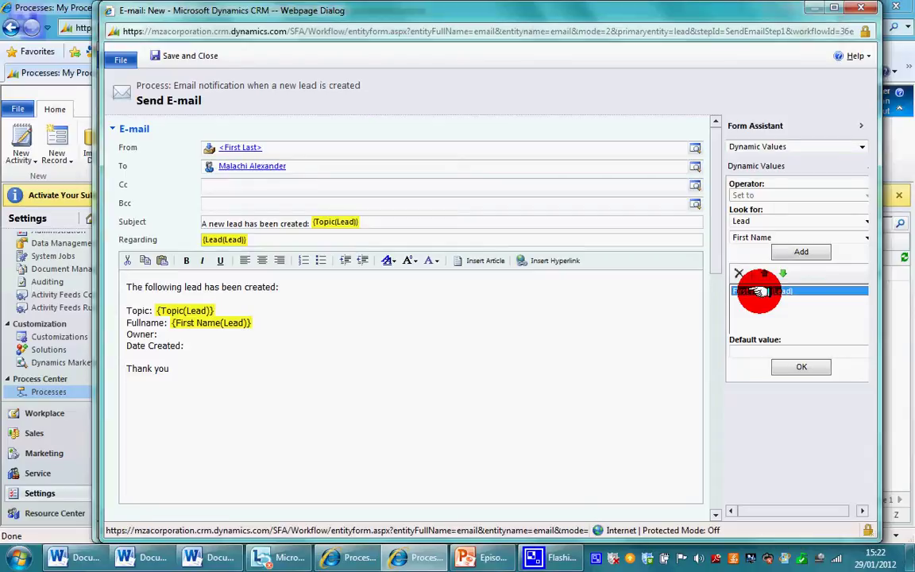
left_click(834, 238)
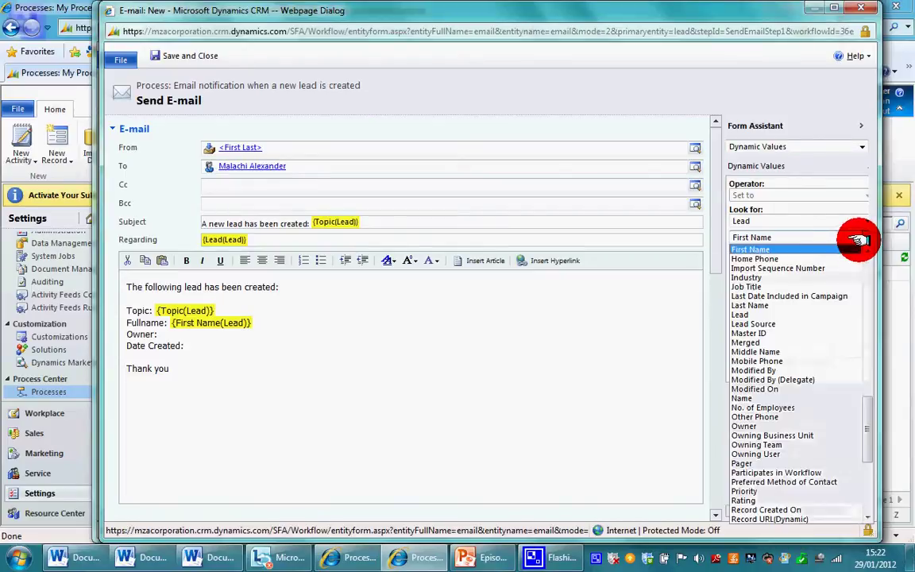
left_click(786, 305)
left_click(792, 252)
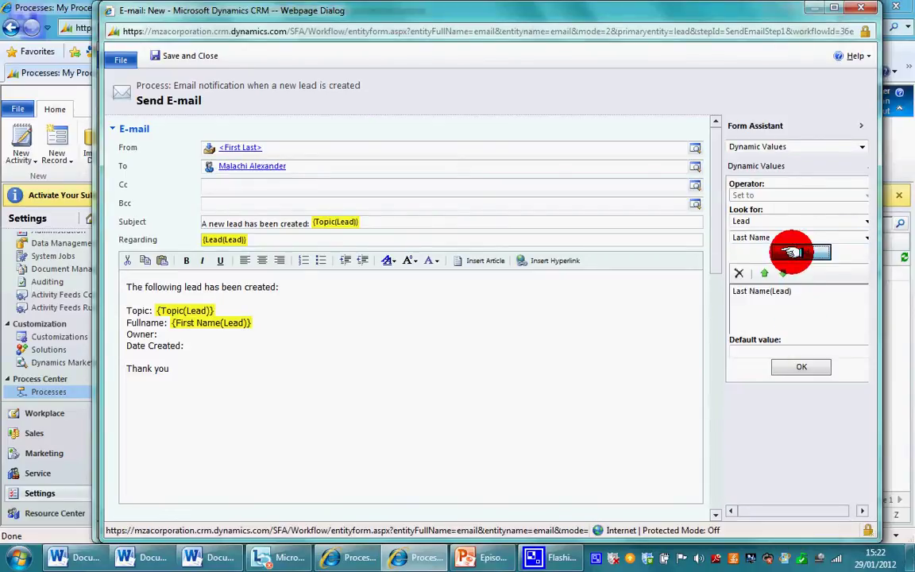
left_click(802, 367)
left_click(190, 334)
left_click_drag(191, 331, 267, 321)
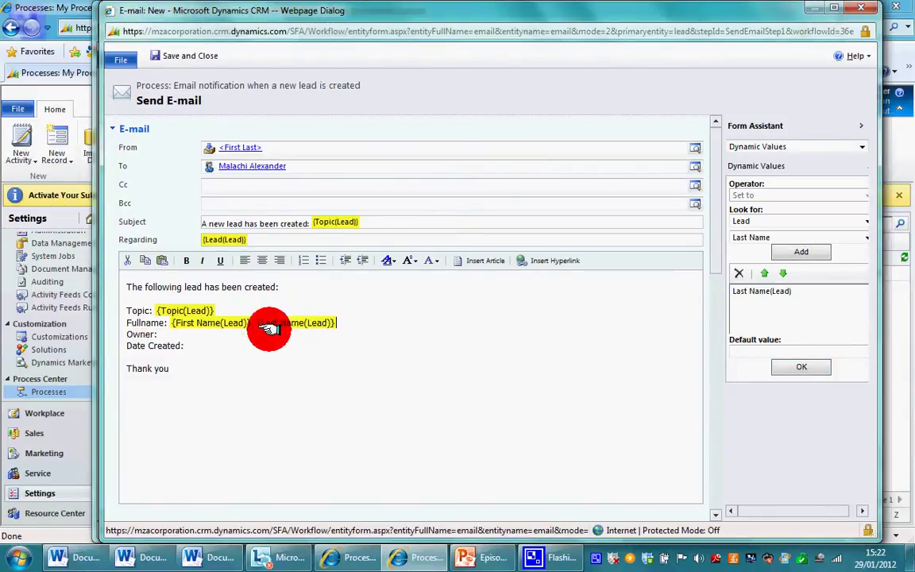
- Insert the lead's Owner dynamic value into the message body and place it after the "Owner:" label
left_click(168, 333)
left_click(760, 289)
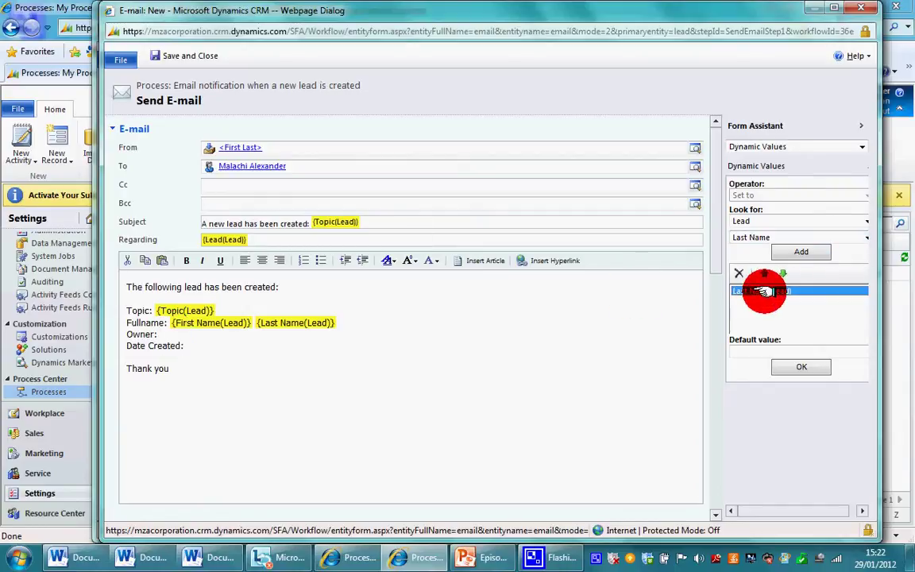
left_click(865, 238)
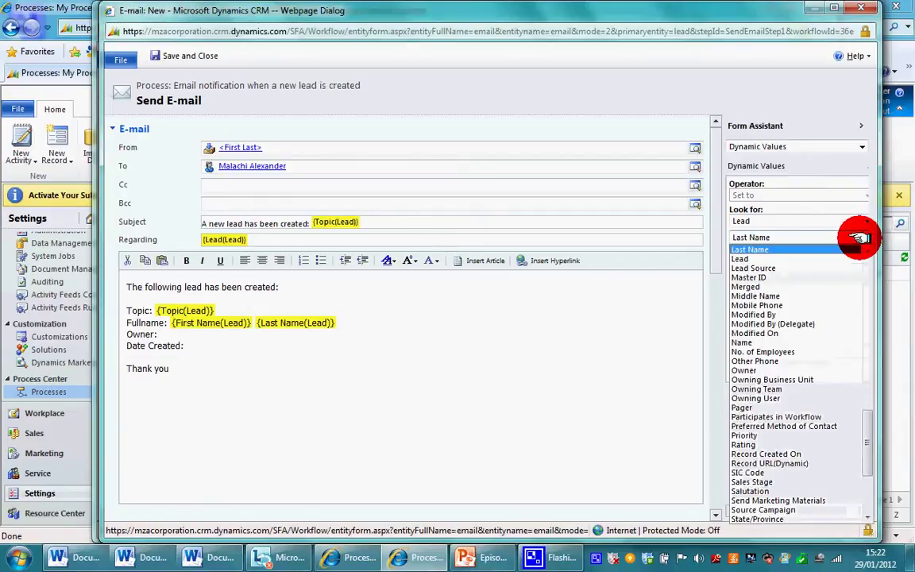
left_click(804, 370)
left_click(792, 251)
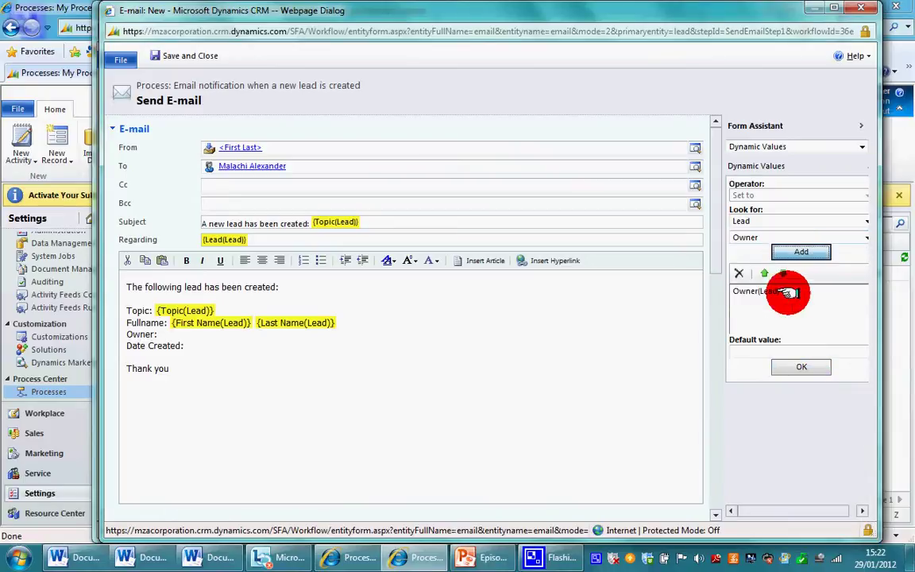
left_click(796, 368)
mouse_move(184, 346)
left_mouse_down()
mouse_move(174, 347)
mouse_move(181, 337)
left_mouse_up()
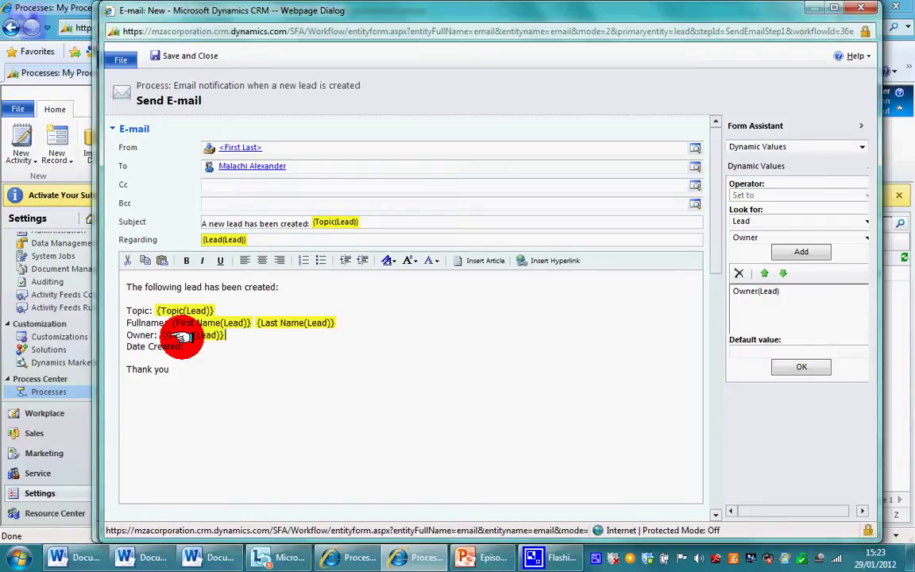
- Insert the lead's Created On dynamic value into the message body and place it after the "Date Created:" label
left_click(191, 347)
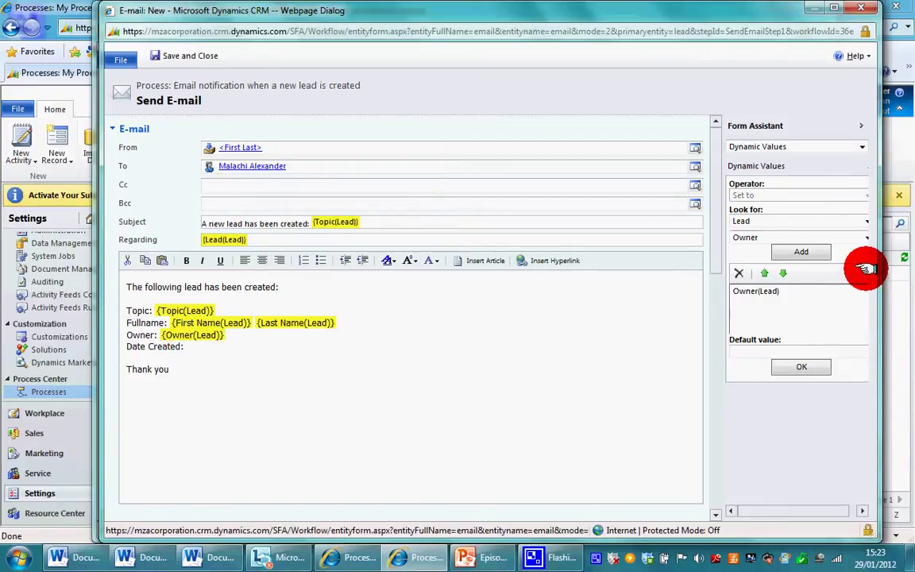
left_click(769, 291)
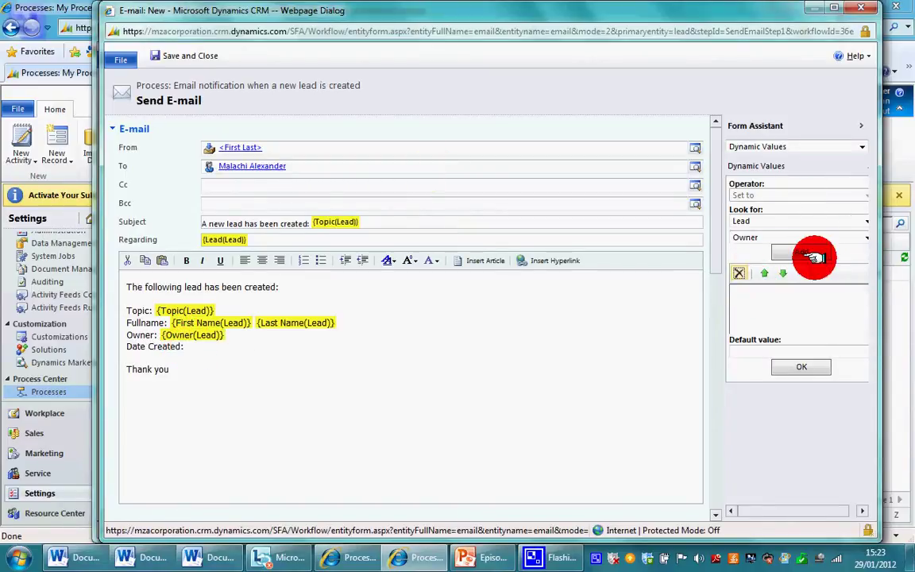
left_click(834, 236)
left_click_drag(868, 474, 866, 369)
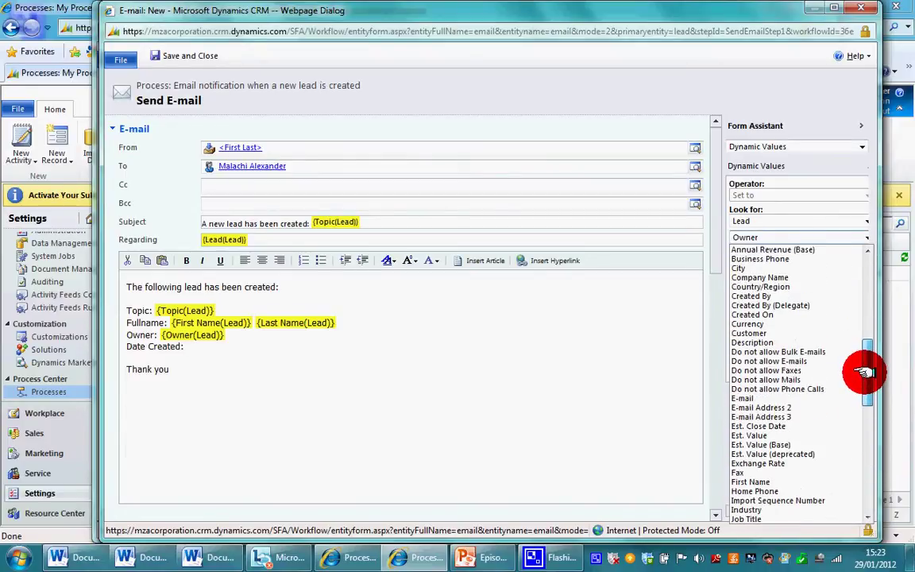
left_click(818, 314)
left_click(795, 251)
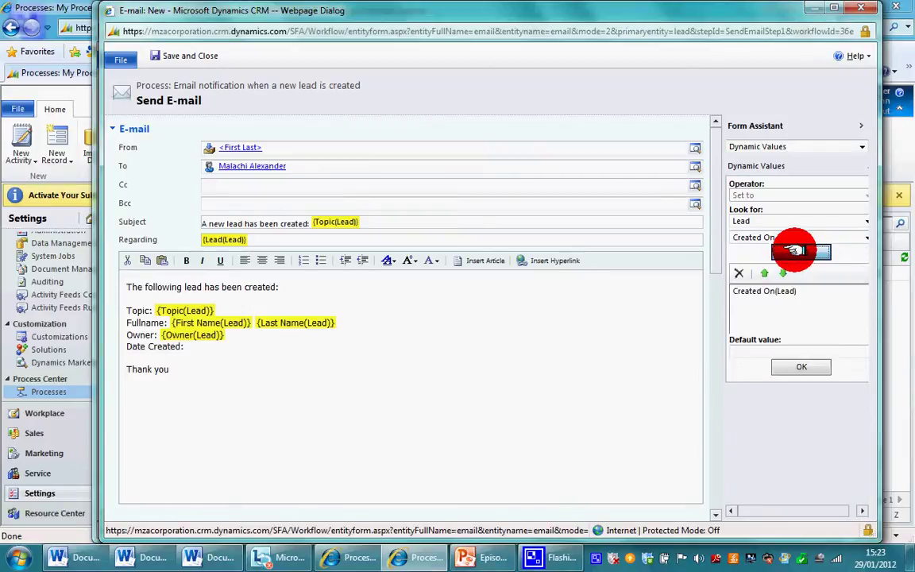
left_click(801, 366)
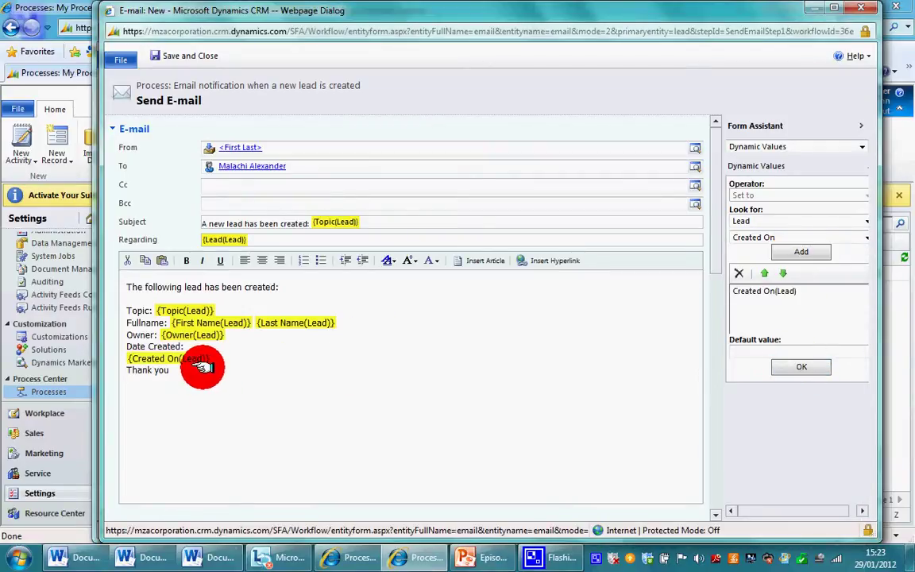
left_click_drag(198, 352, 198, 347)
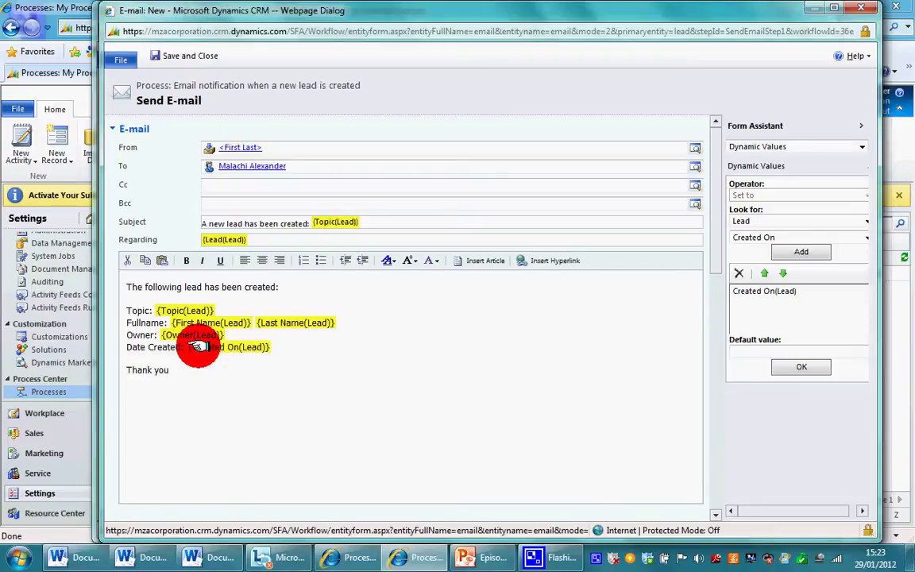
- Add a "Created By:" line below the date line and place the lead's Created By dynamic value after its label
key("Return")
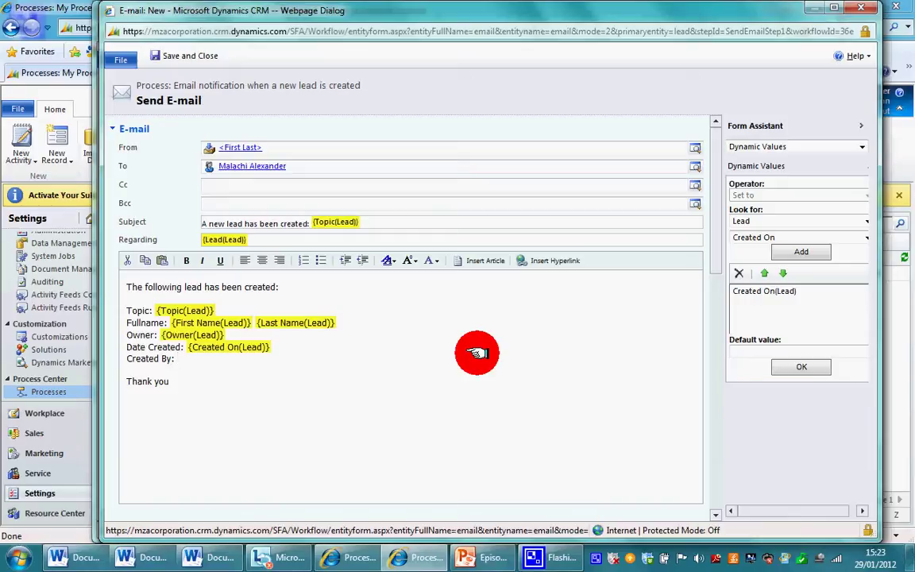
left_click(863, 239)
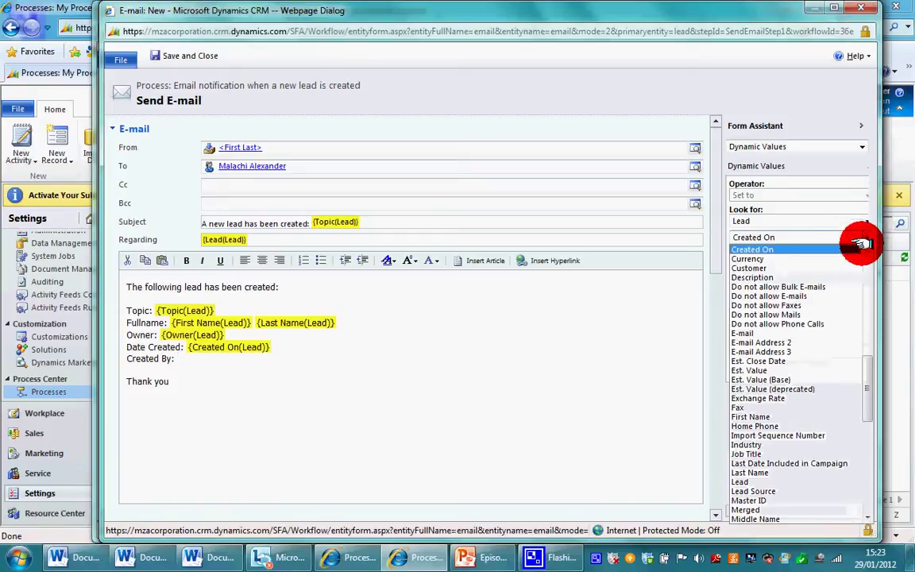
left_click_drag(871, 383, 870, 373)
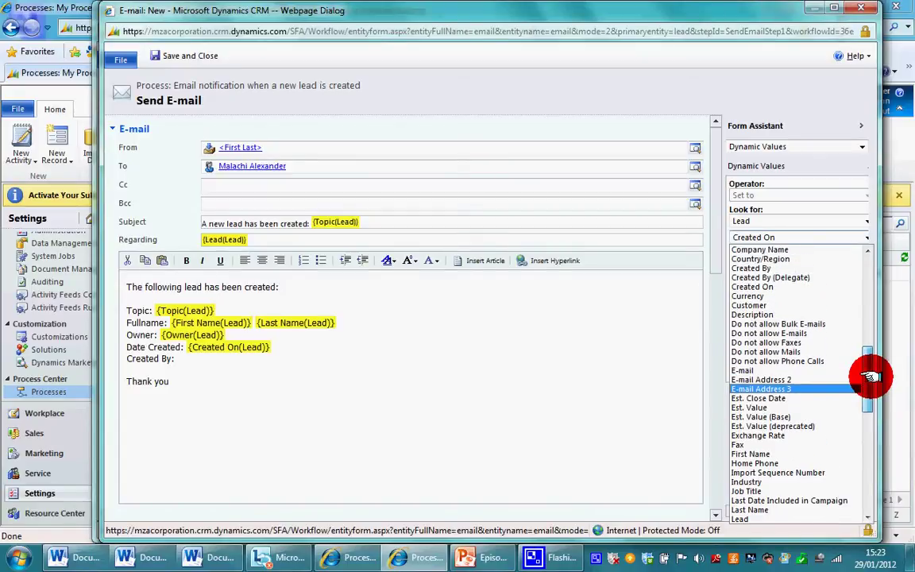
left_click(816, 268)
left_click(747, 290)
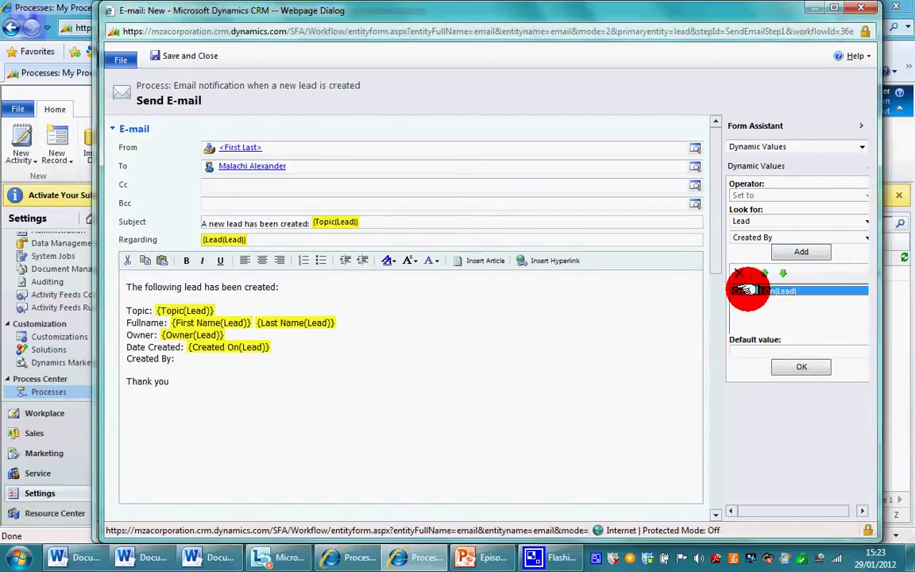
left_click(739, 274)
left_click(800, 251)
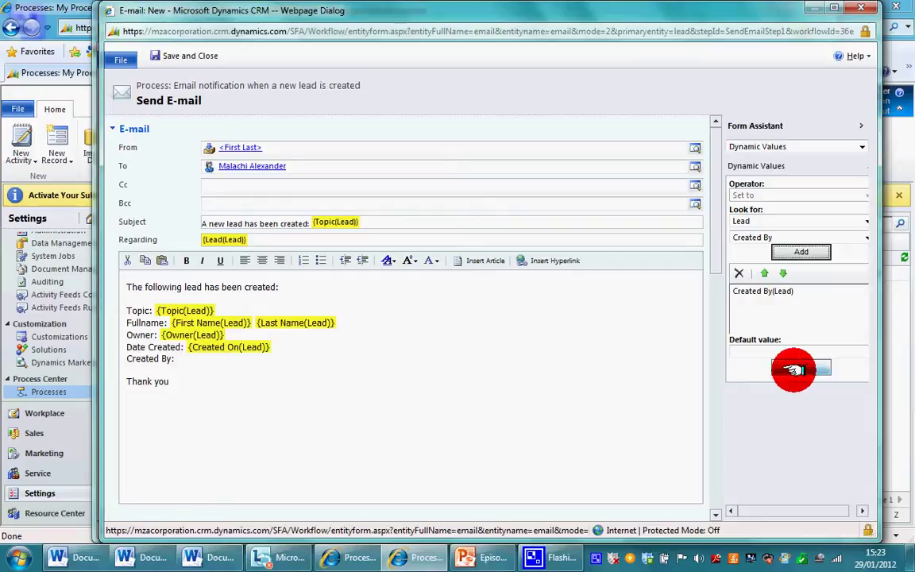
left_click(794, 368)
left_click(199, 371)
left_click_drag(200, 372, 198, 360)
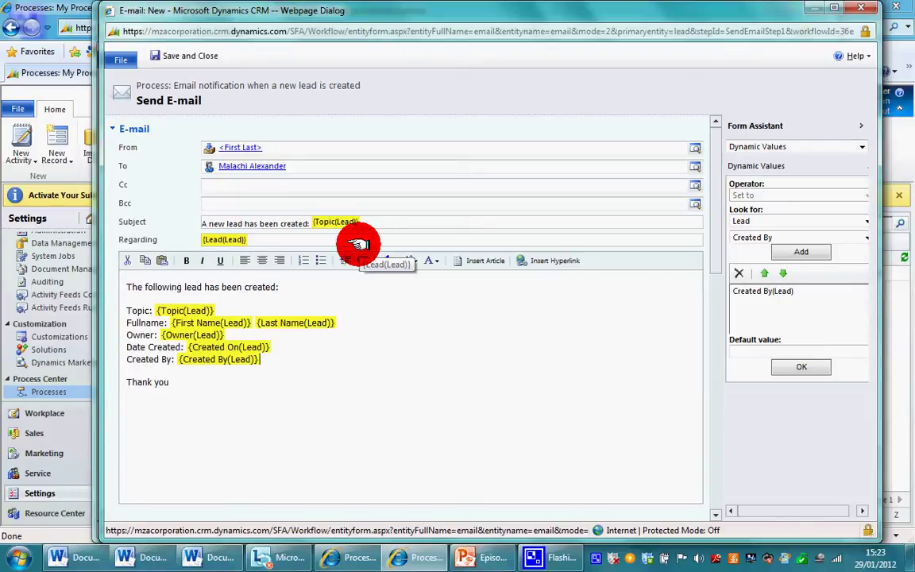
- Save and close the e-mail message, and check which message options the Send e-mail step offers, keeping Create New Message
left_click(184, 53)
left_click(415, 395)
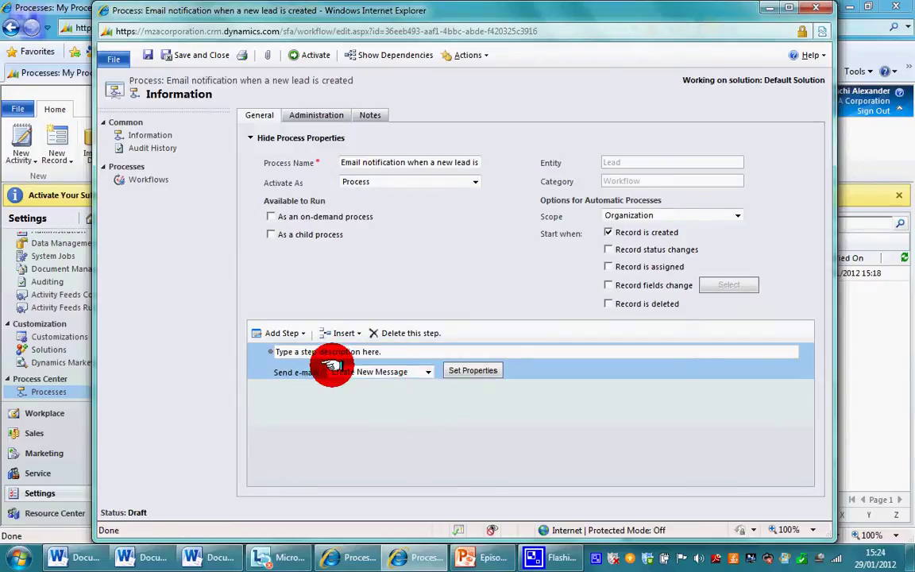
left_click(425, 368)
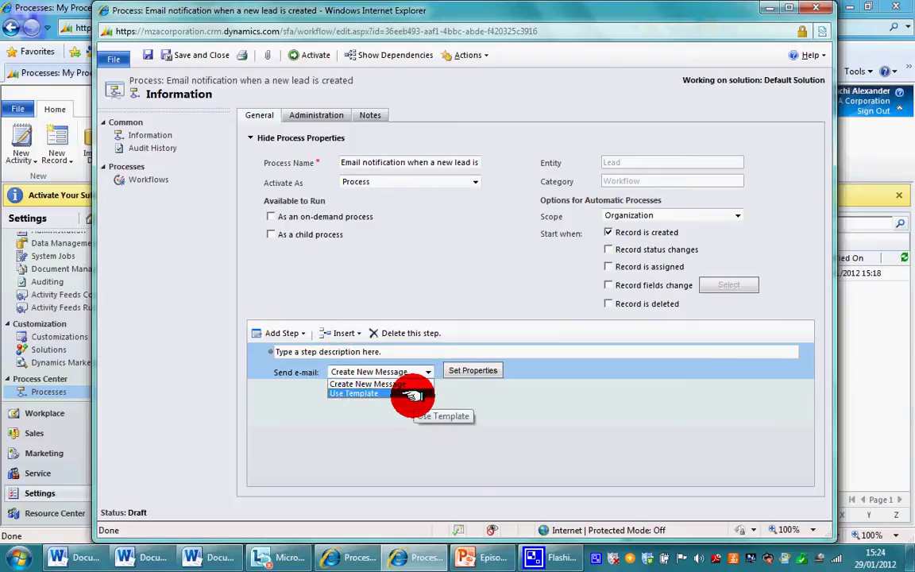
left_click(464, 390)
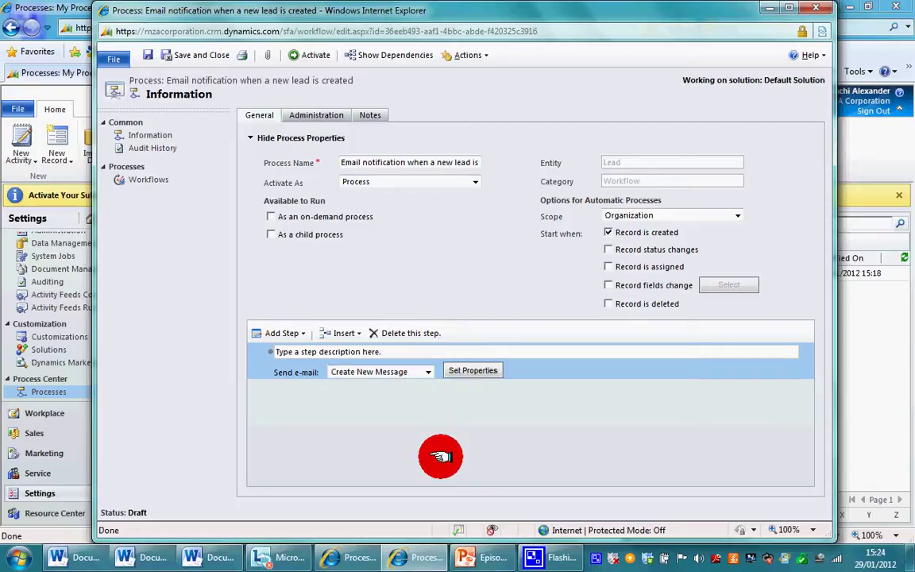
- Add a Stop Workflow step, describe the e-mail step as informing its named recipient of new leads, and describe the stop step as "Stop Workflow"
left_click(297, 333)
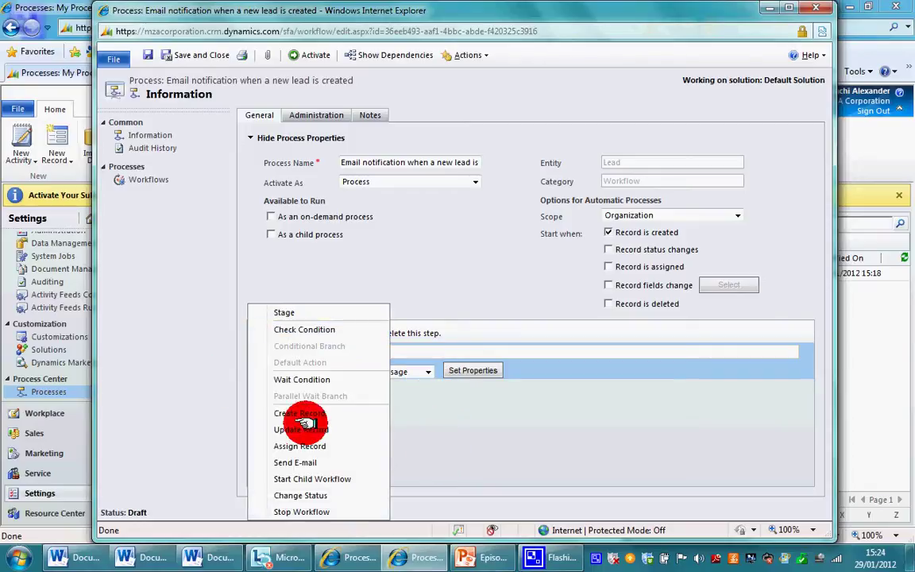
left_click(315, 512)
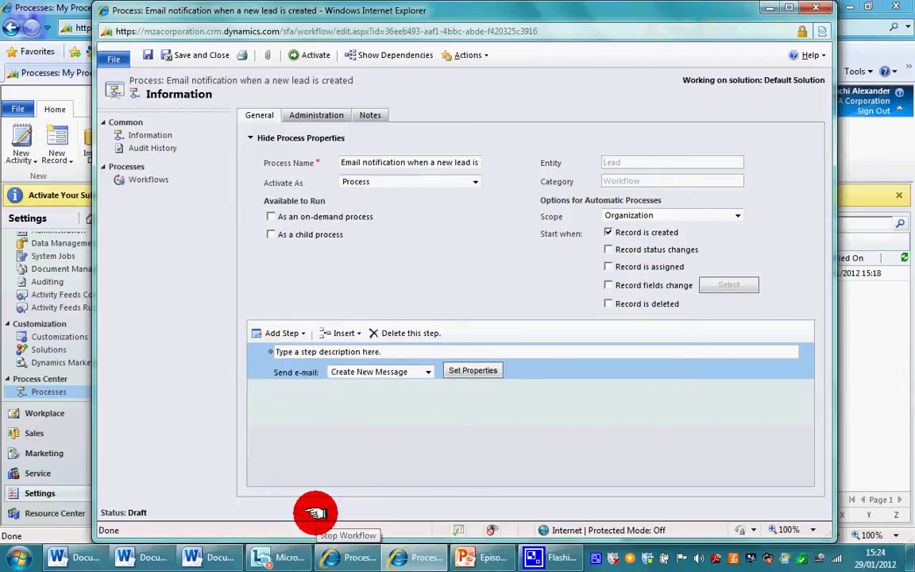
left_click(390, 351)
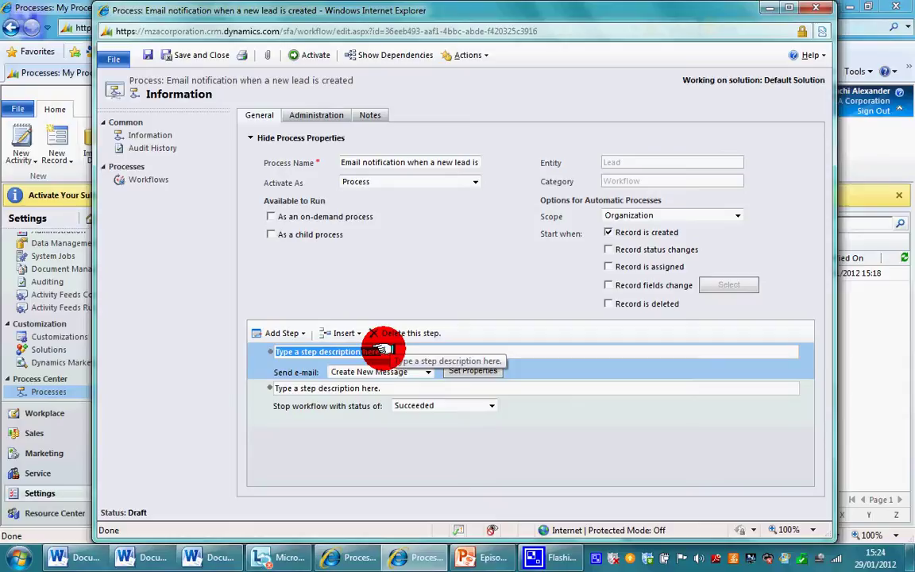
type("Send email to Mr Alexander informing him o new l")
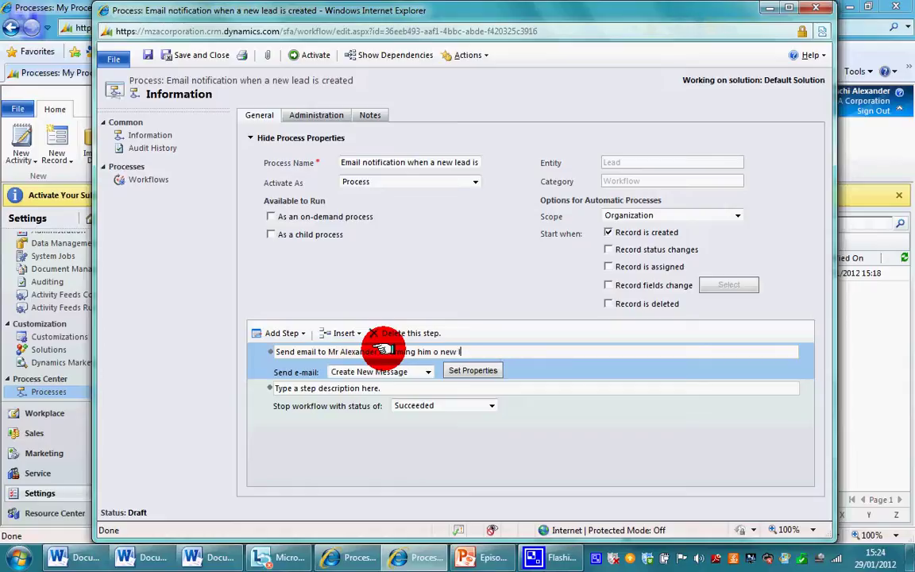
type("s")
left_click(384, 388)
type("Stop Workflow")
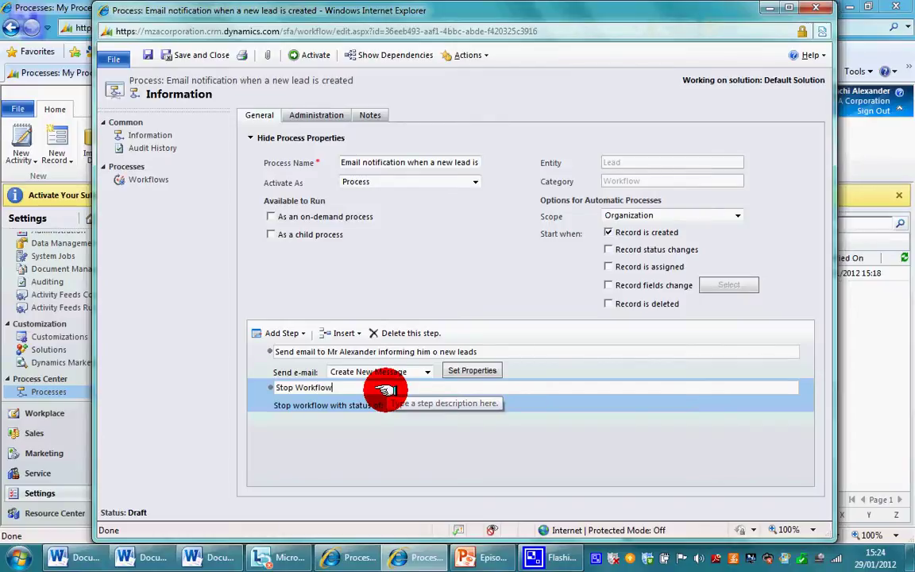
- Save the lead notification process and activate it, accepting the activation confirmation
left_click(151, 57)
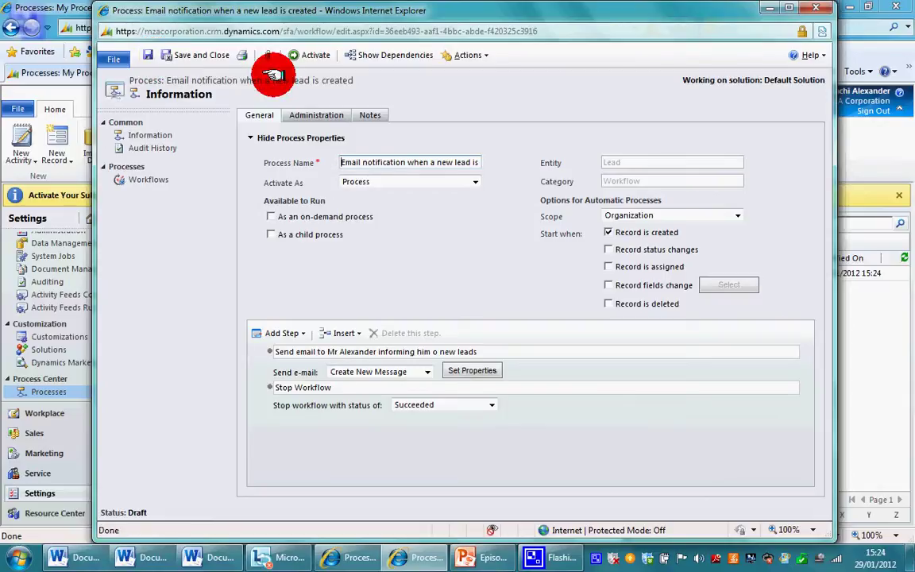
left_click(301, 57)
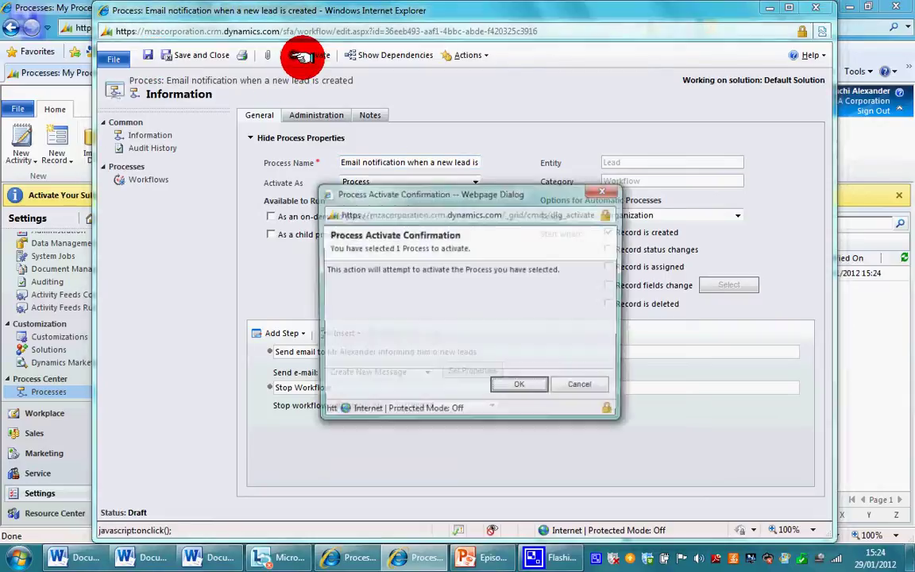
left_click(537, 389)
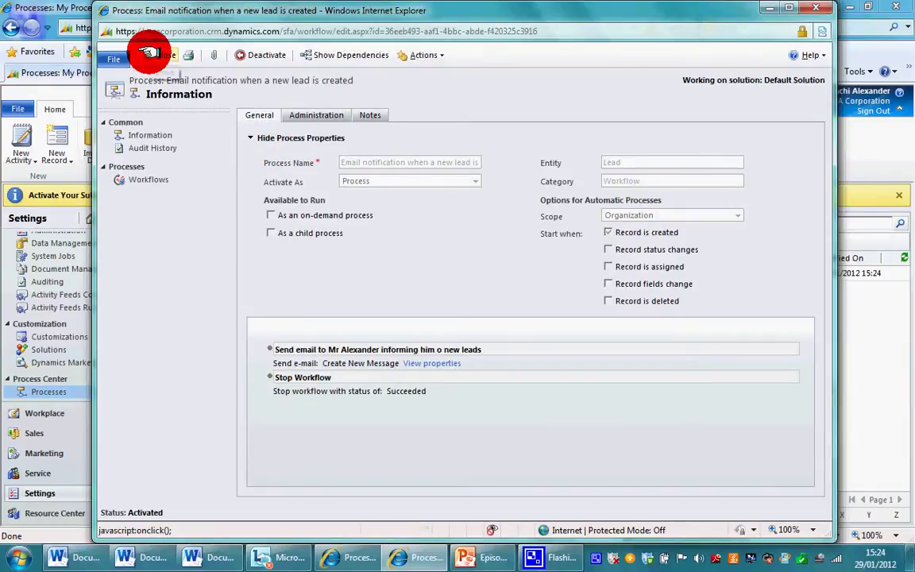
- Close the process window and go to the leads list in the Sales area
left_click(149, 52)
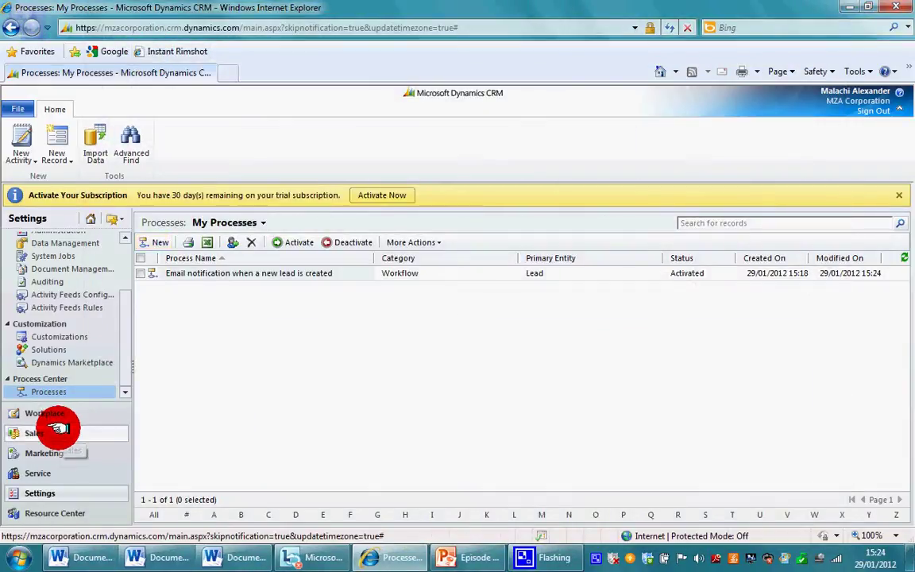
left_click(57, 429)
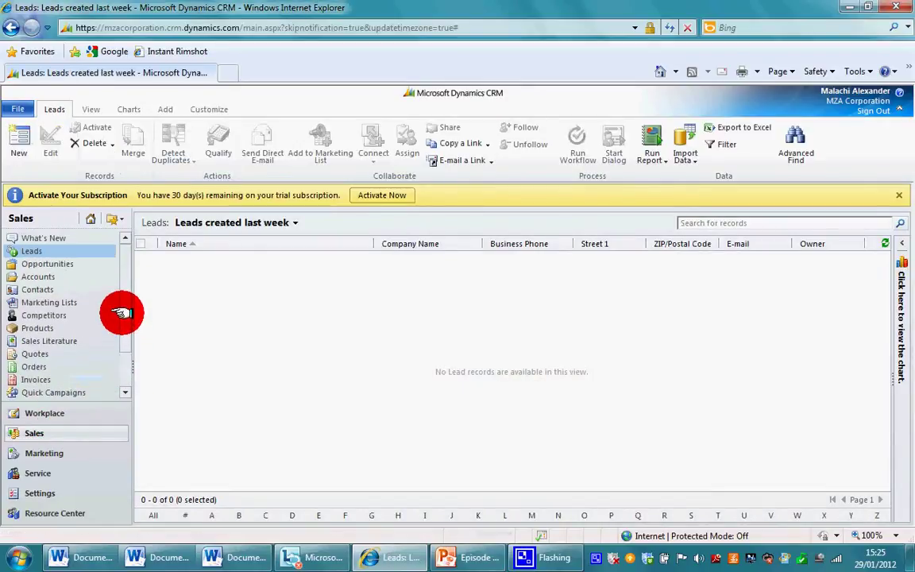